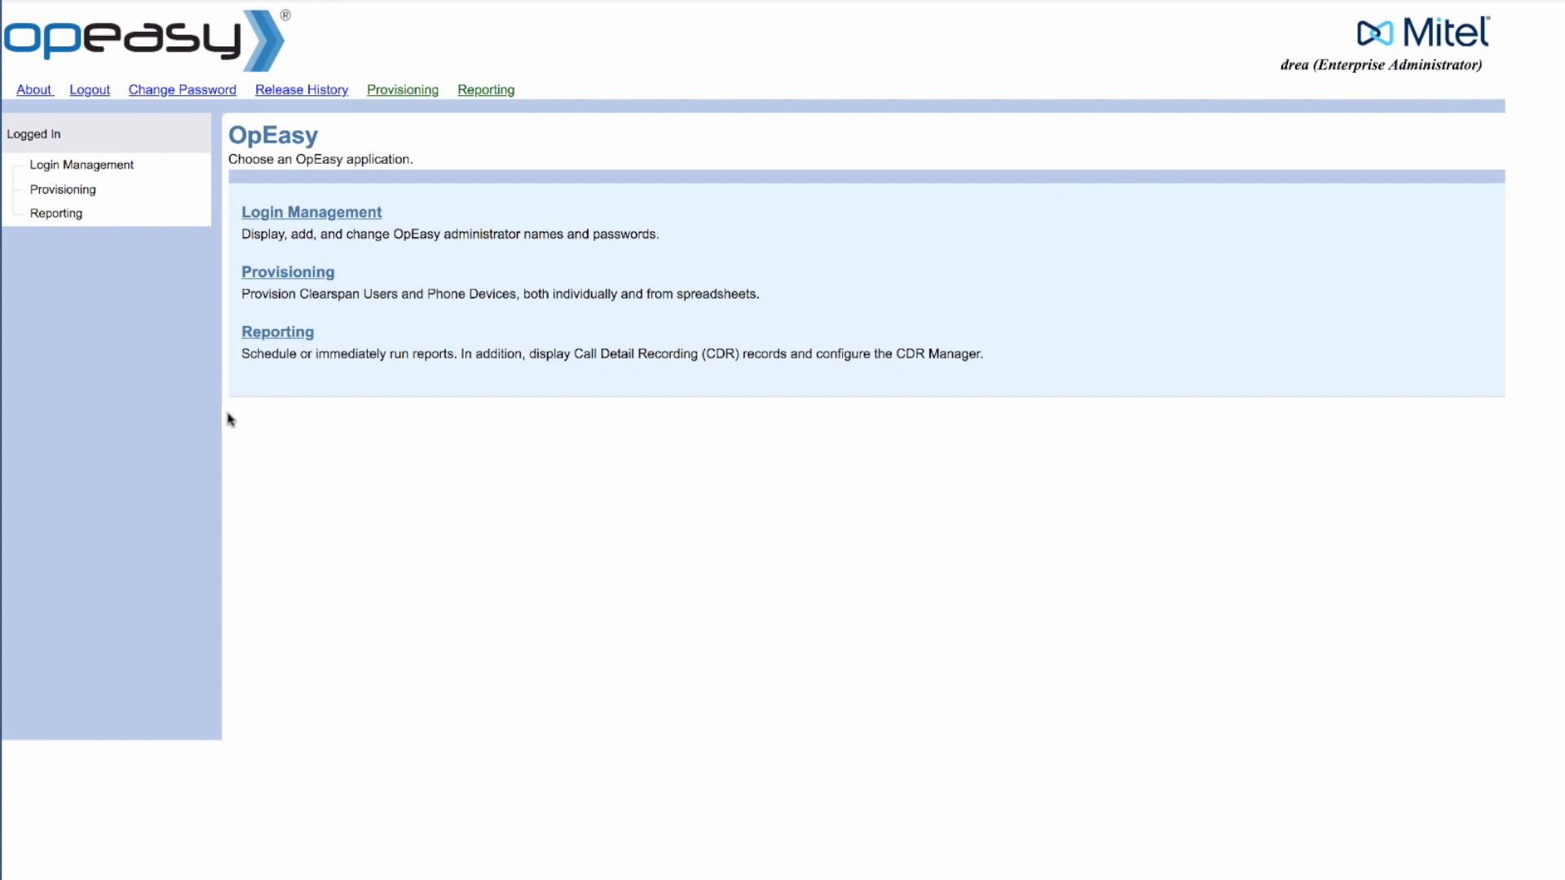
Step: List all existing OpEasy administrators in Login Management, then bring up the login rules settings
left_click(253, 215)
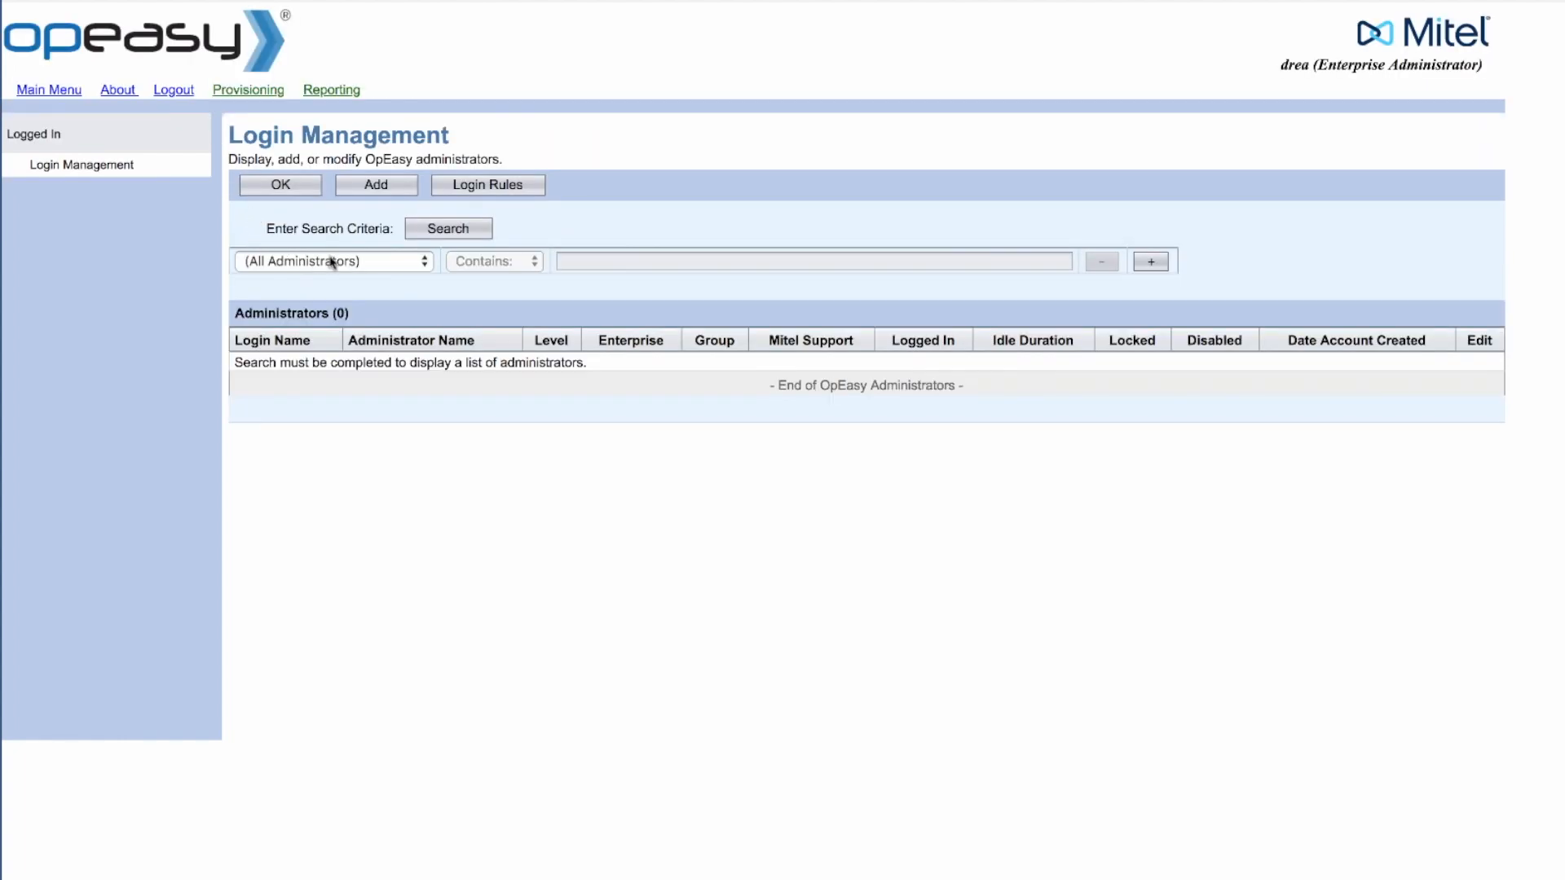
left_click(440, 235)
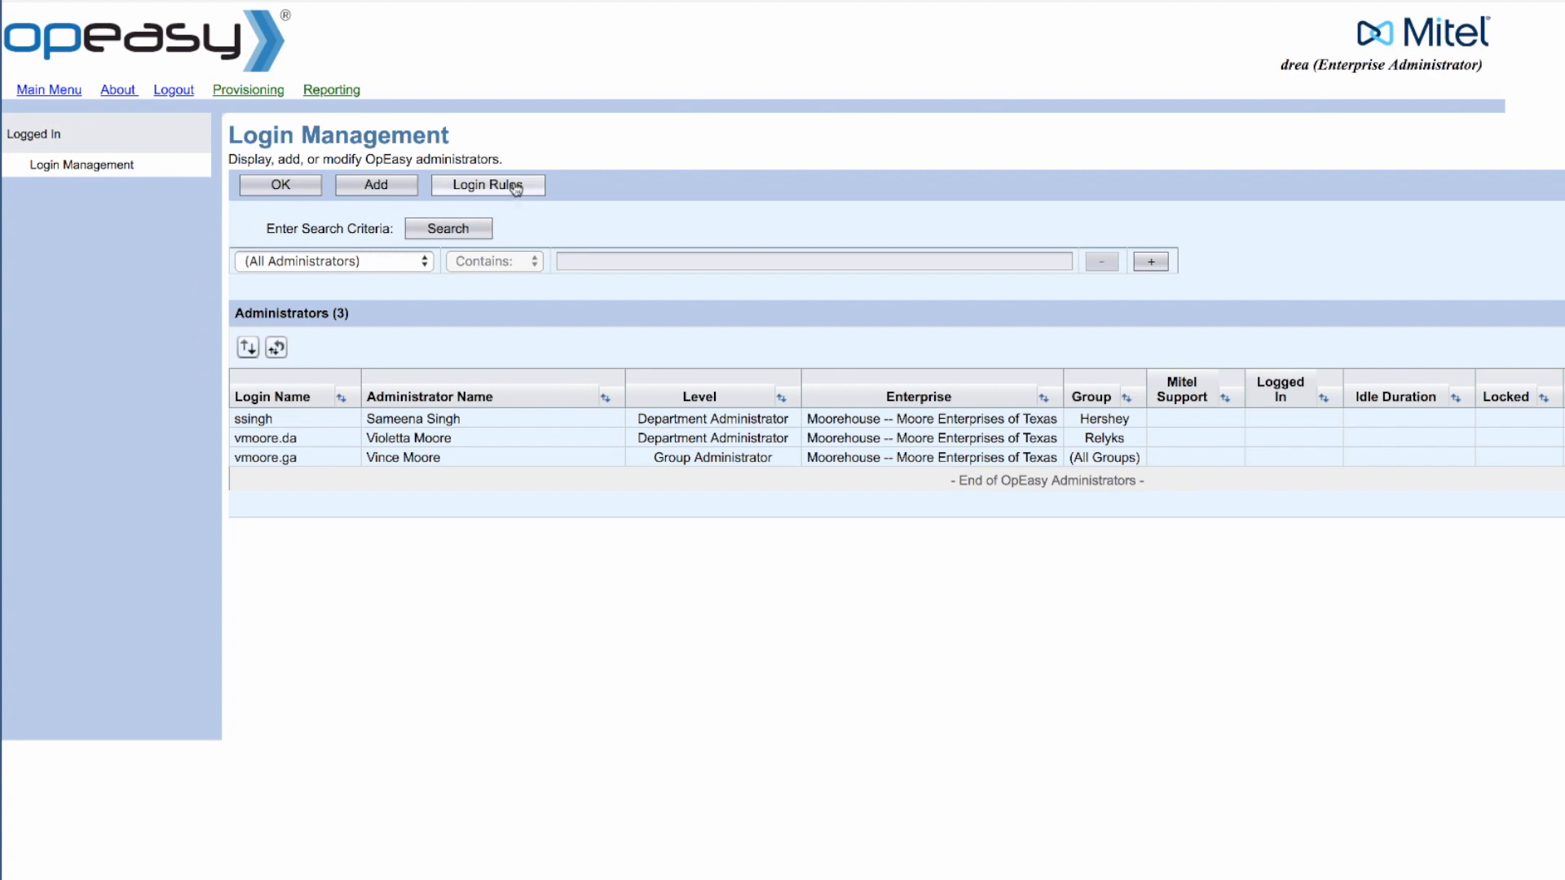
left_click(515, 187)
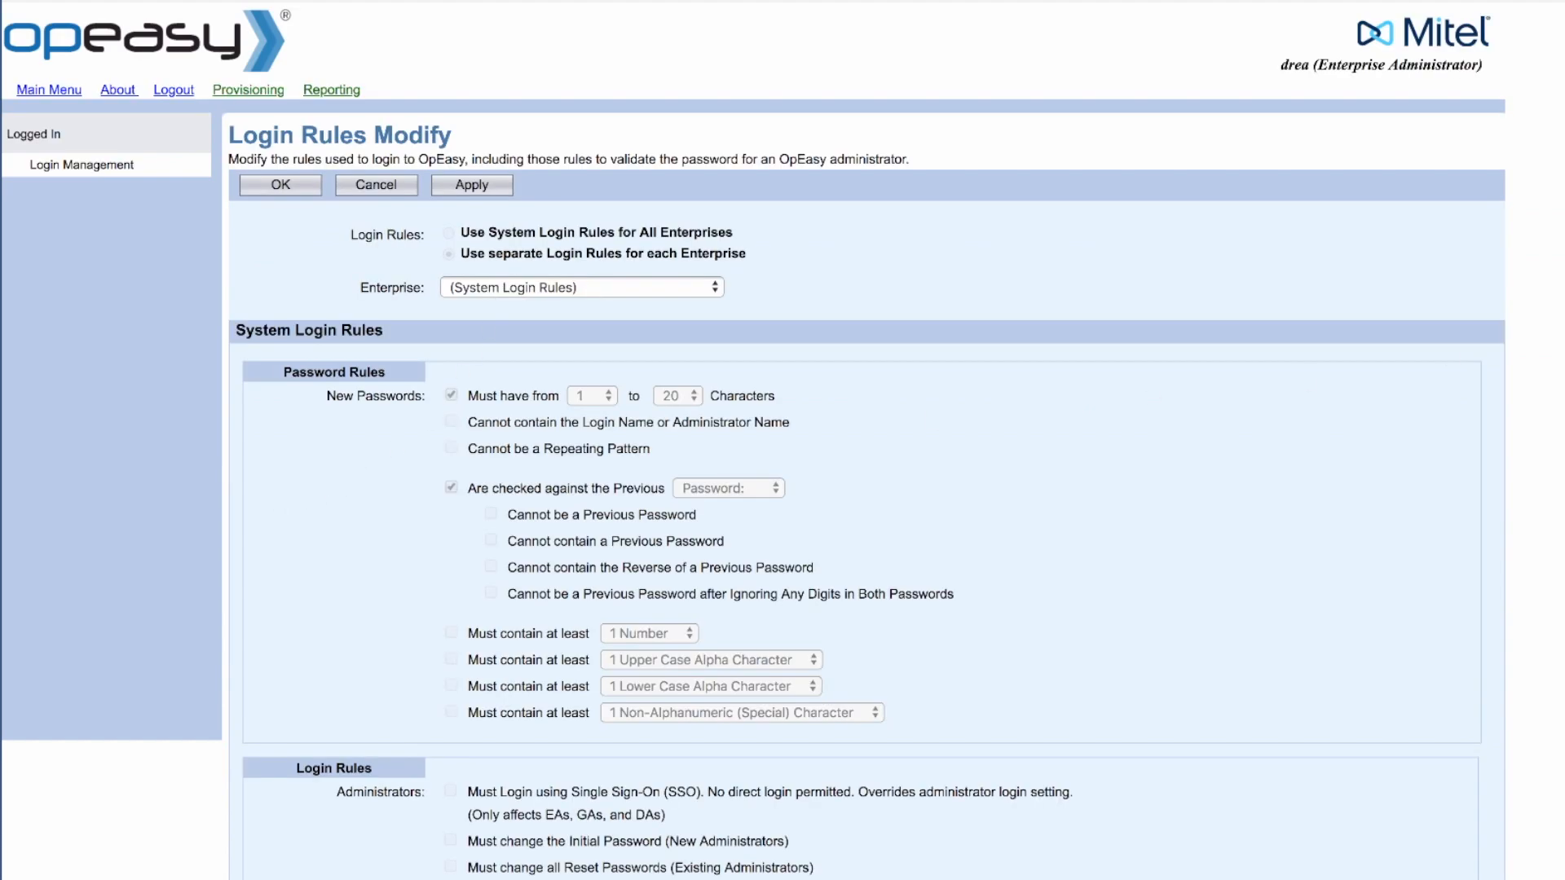
Step: Pick Moorehouse -- Moore Enterprises of Texas in the login rules Enterprise list
scroll(965, 229, "down", 3)
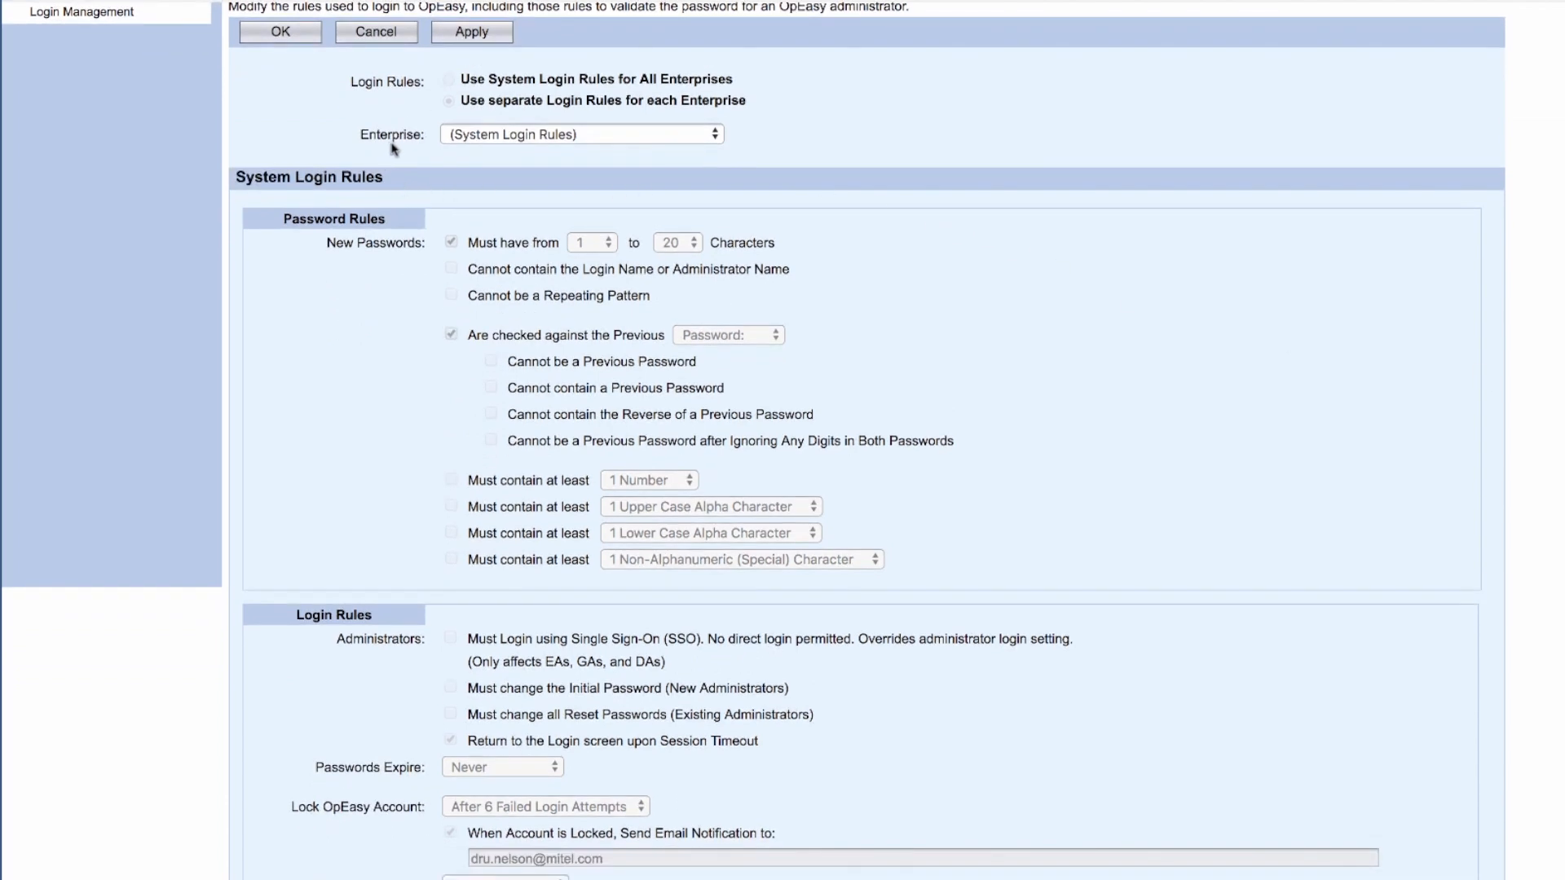
left_click(537, 137)
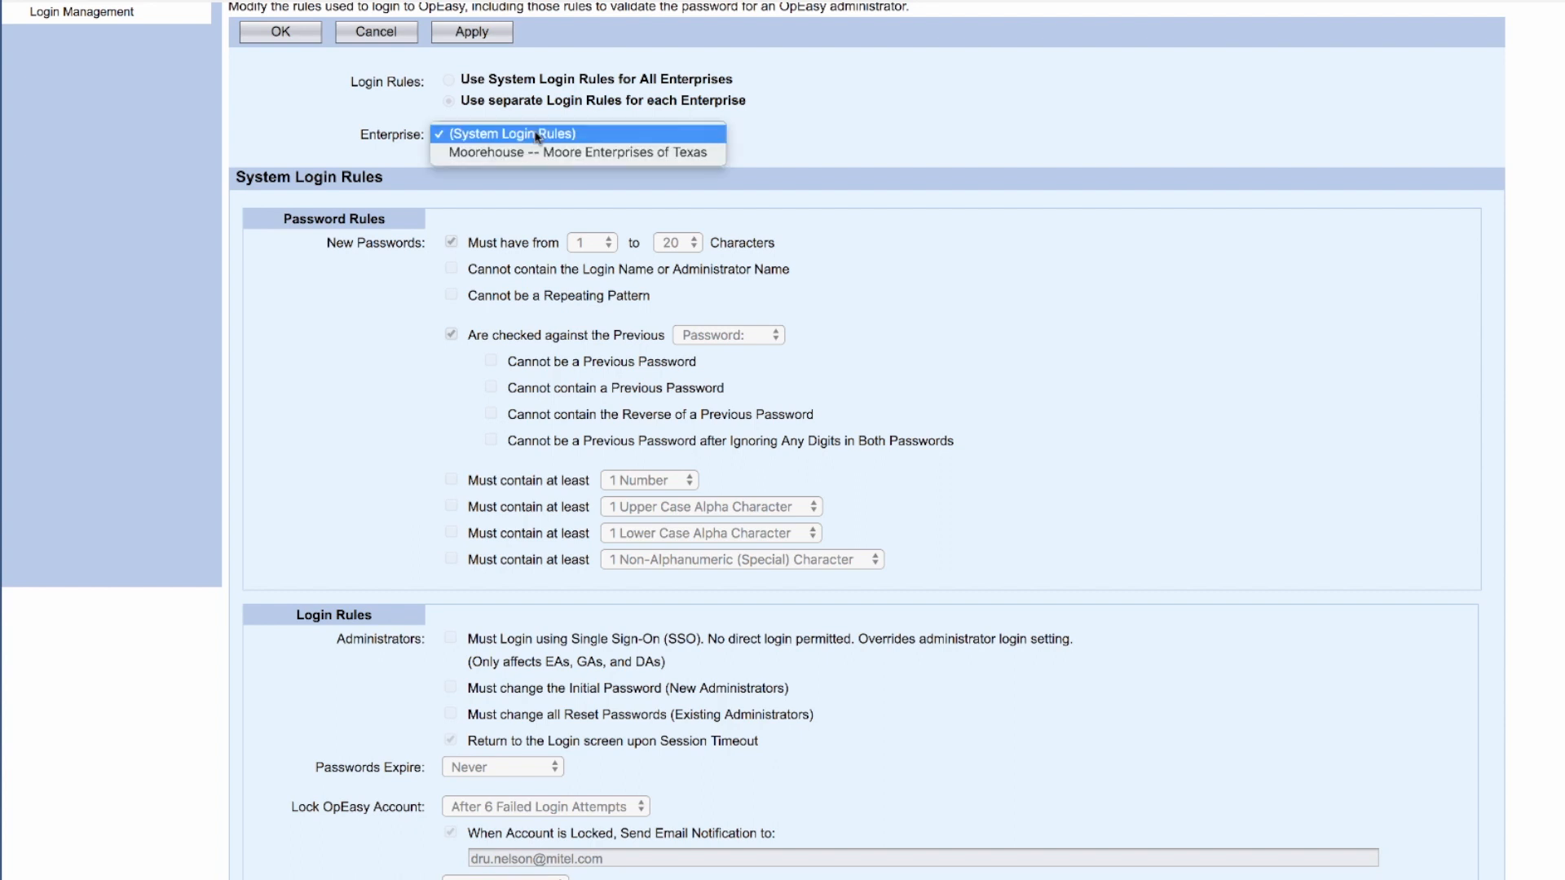
left_click(533, 152)
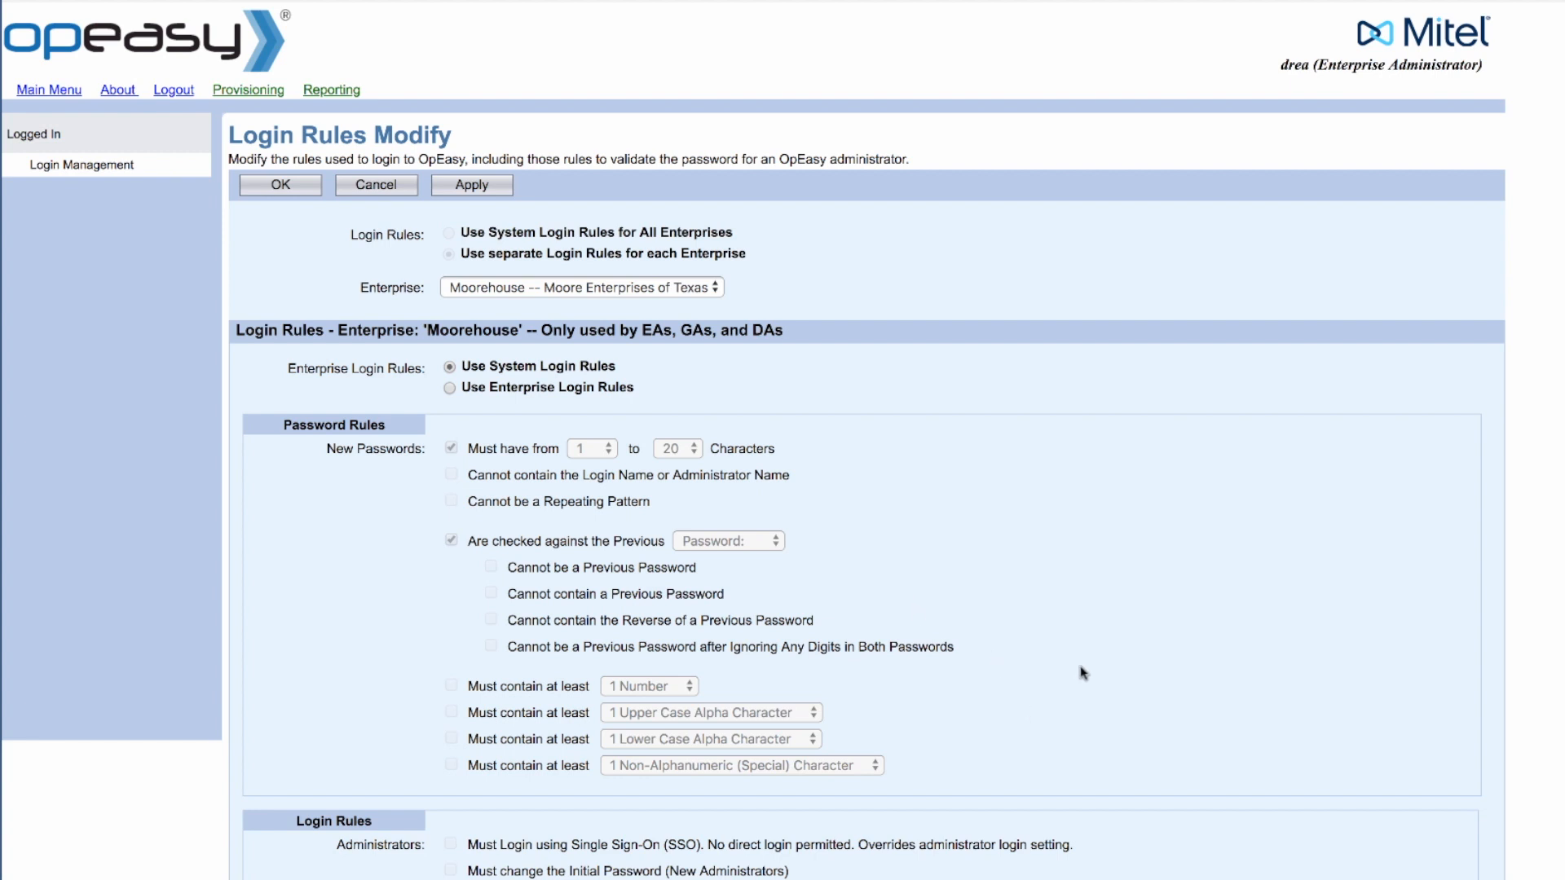
scroll(753, 440, "down", 3)
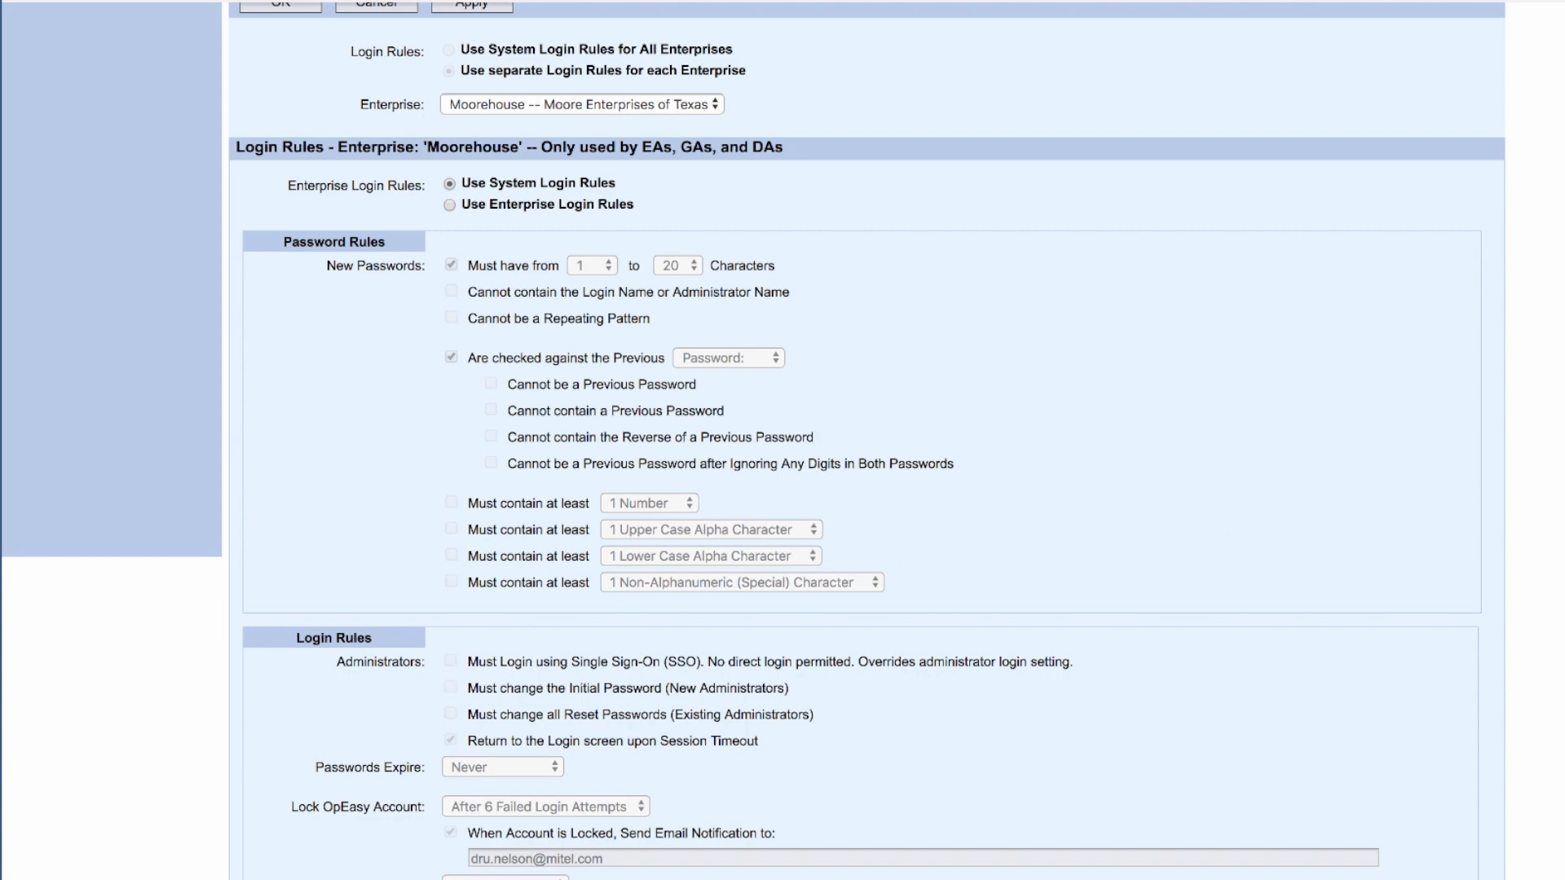
scroll(1145, 245, "up", 3)
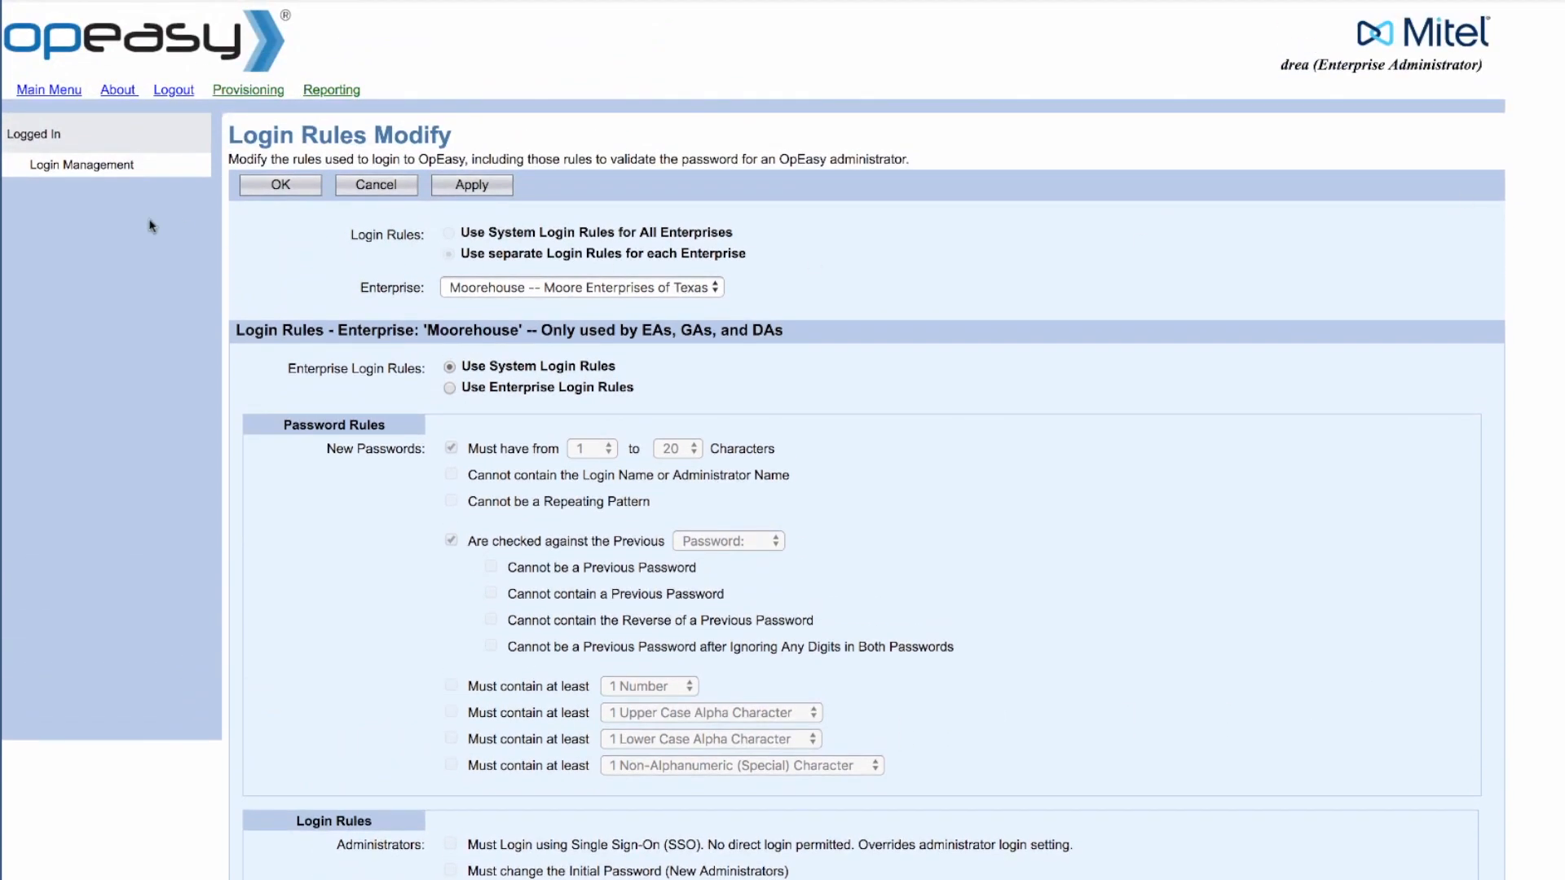
Step: Close the login rules and search with the (Group Administrators) filter, finding only one
left_click(297, 188)
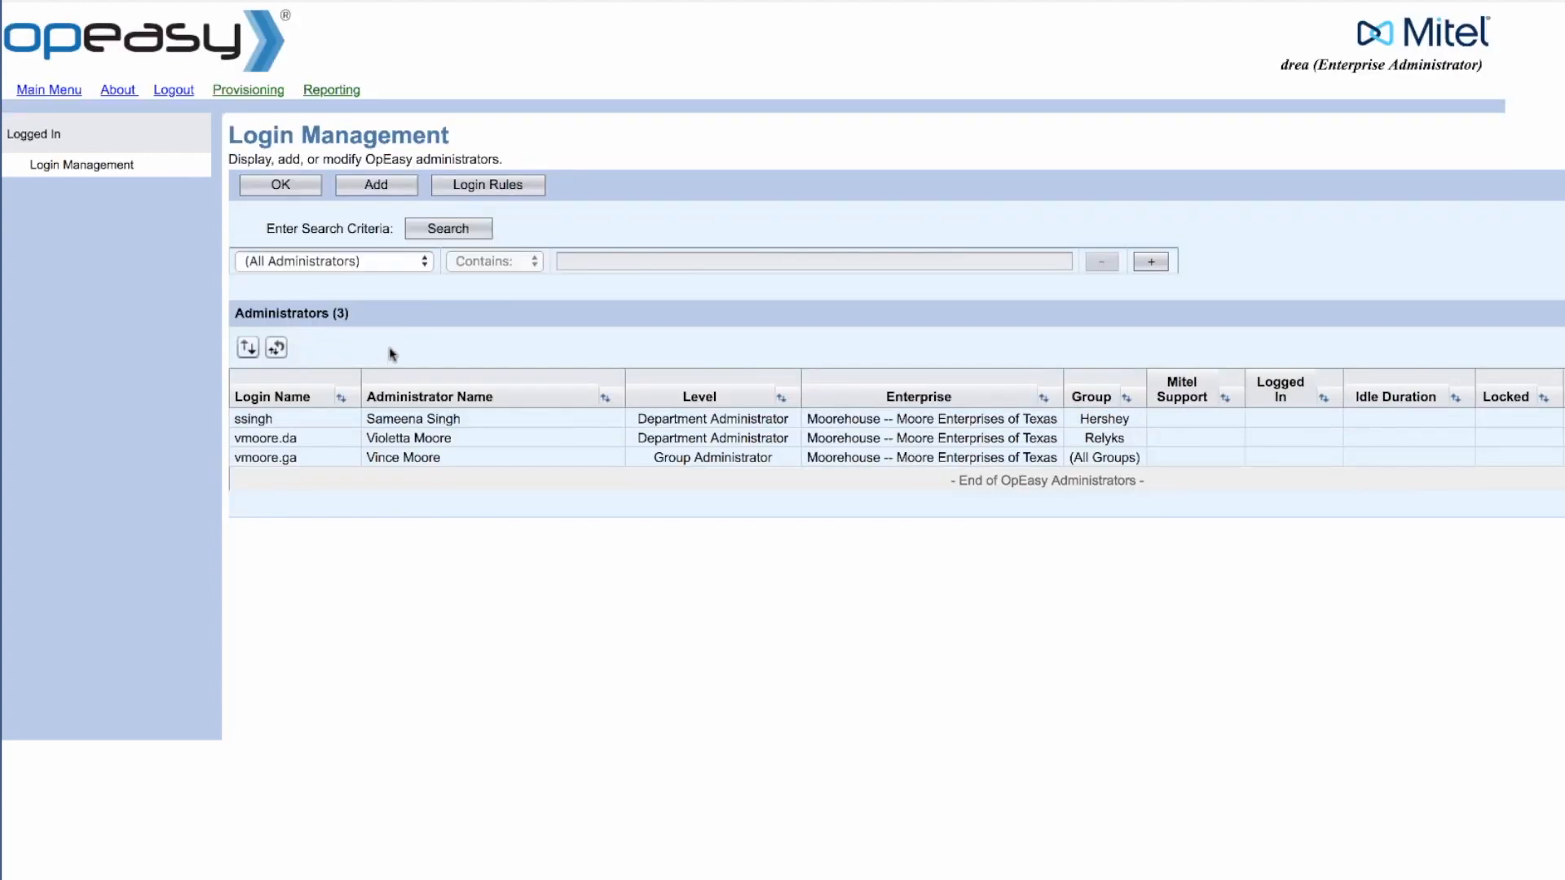
left_click(331, 261)
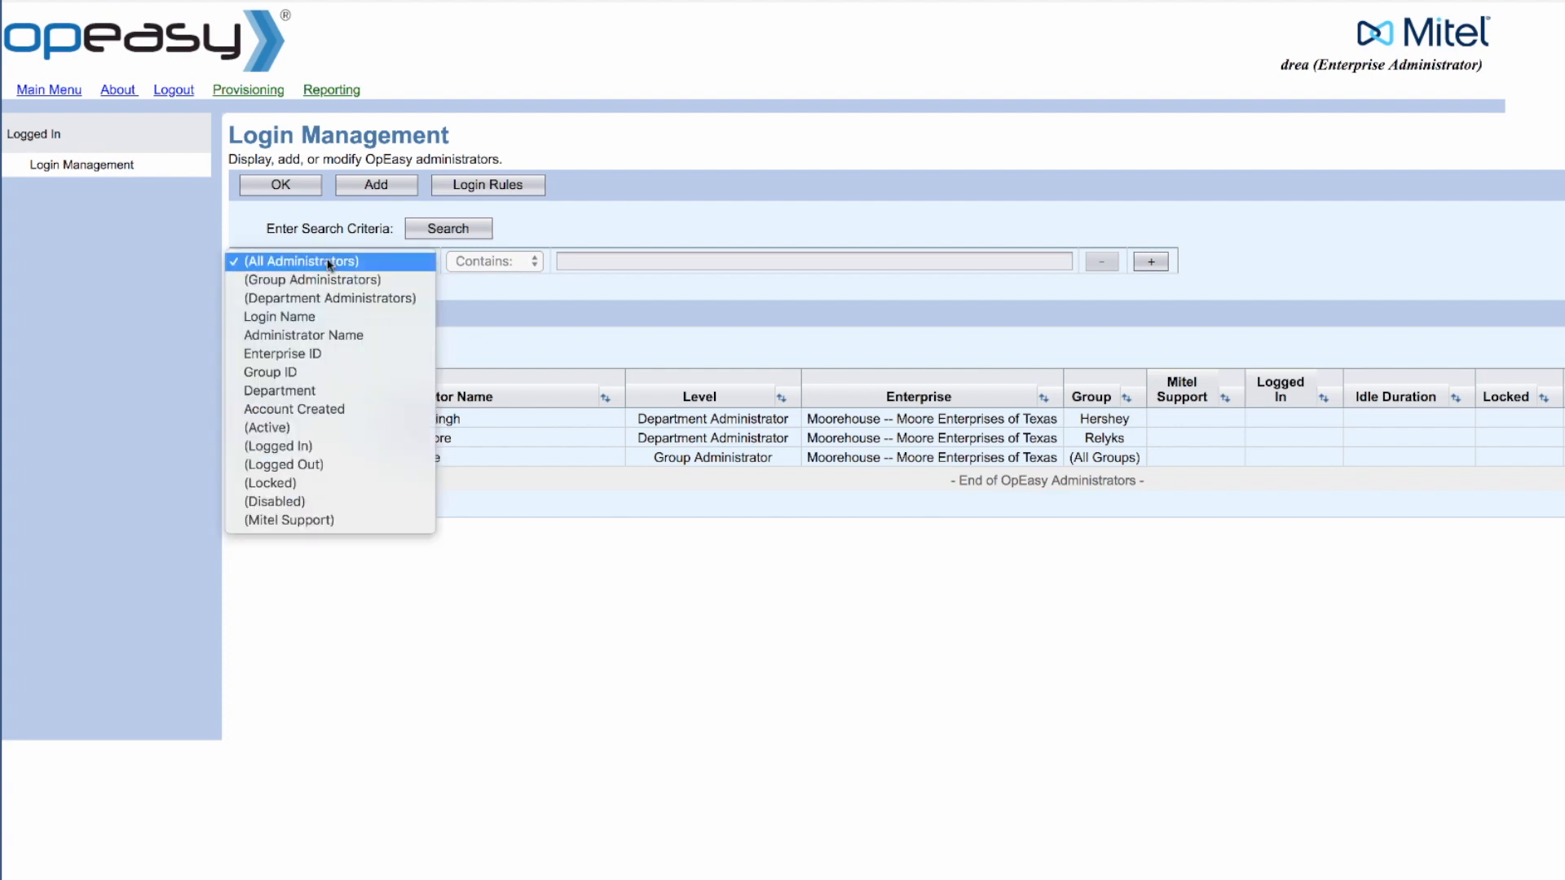
left_click(322, 280)
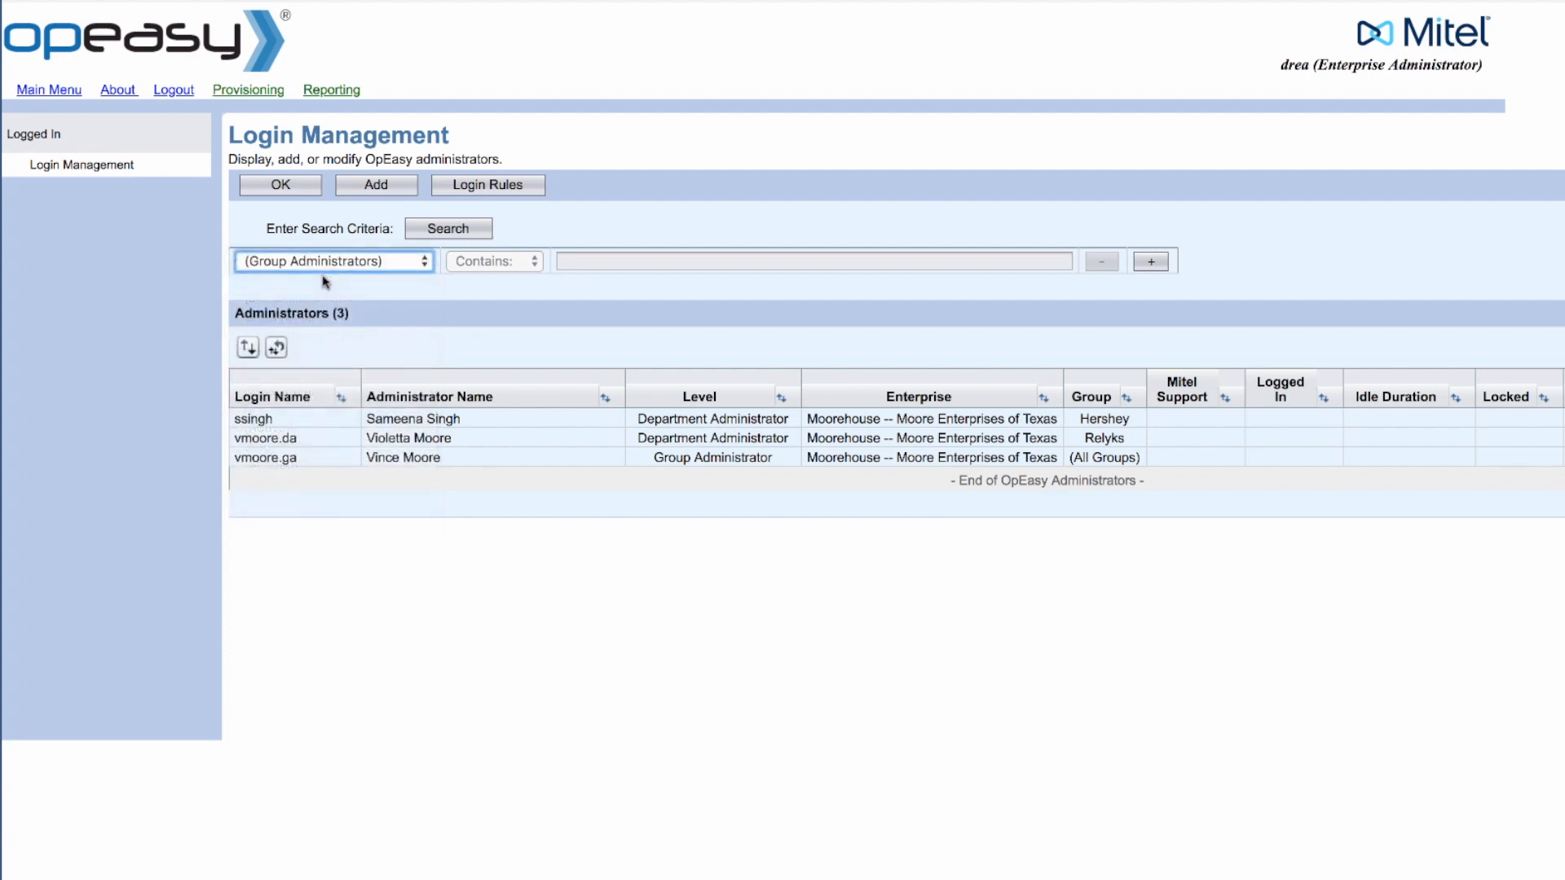
left_click(424, 235)
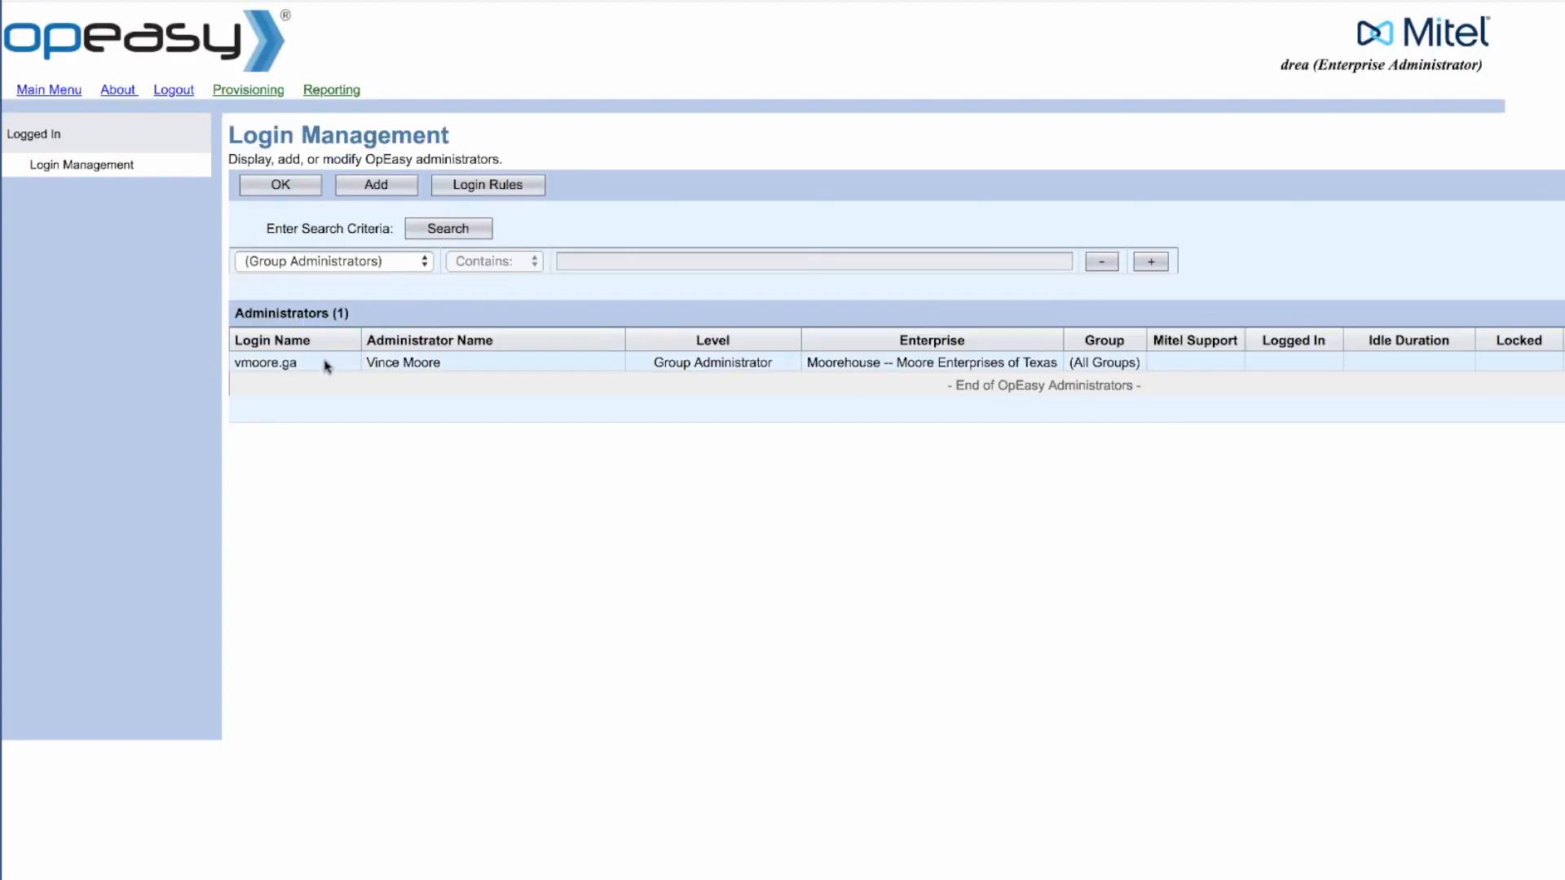
left_click(285, 262)
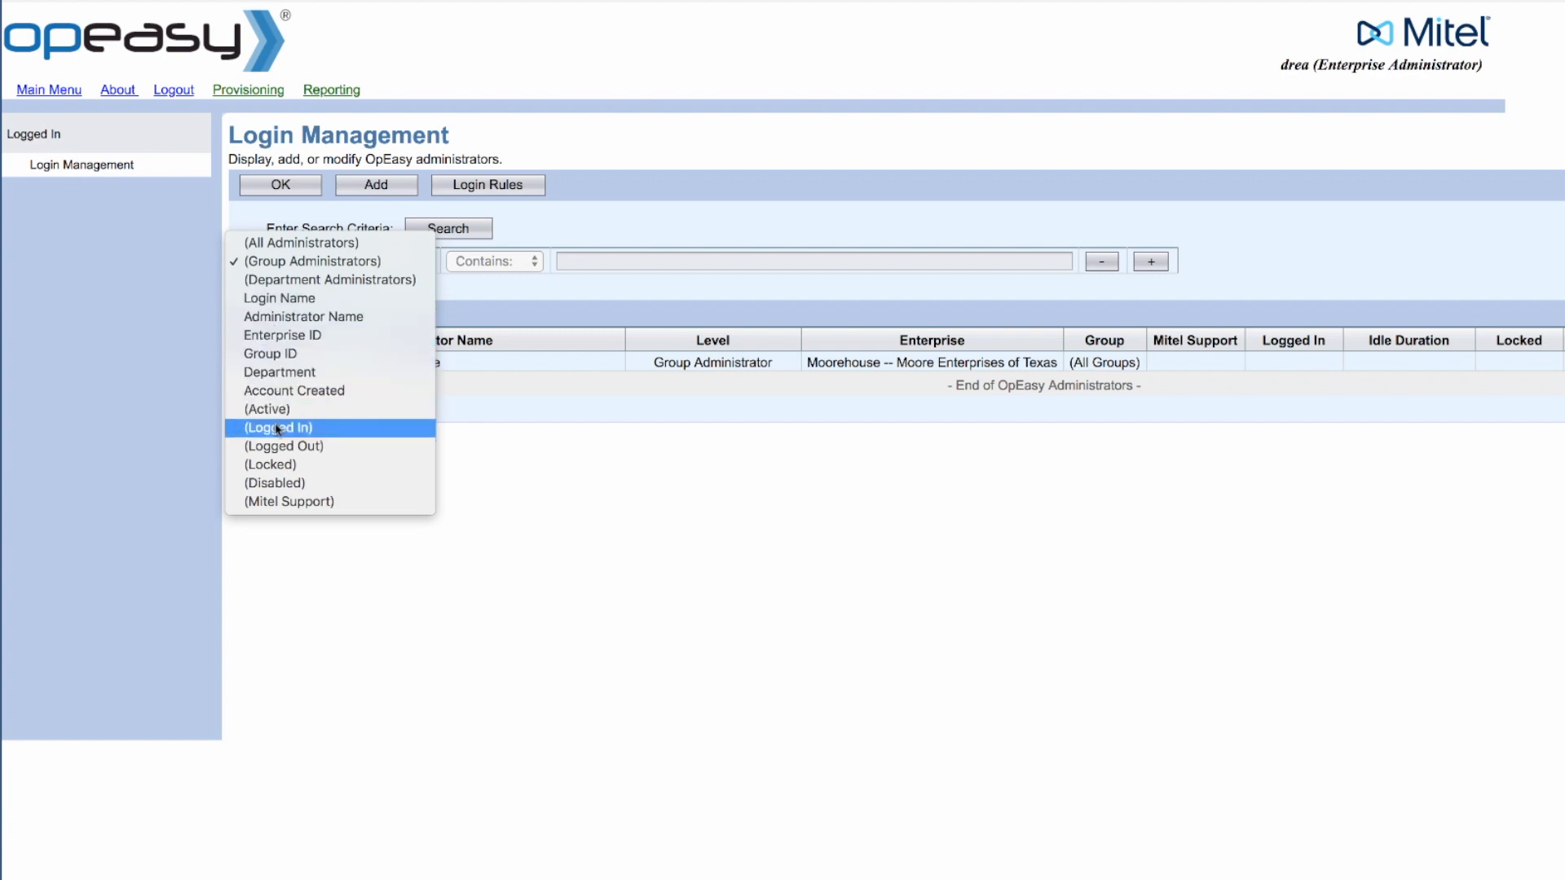
left_click(549, 237)
left_click(446, 235)
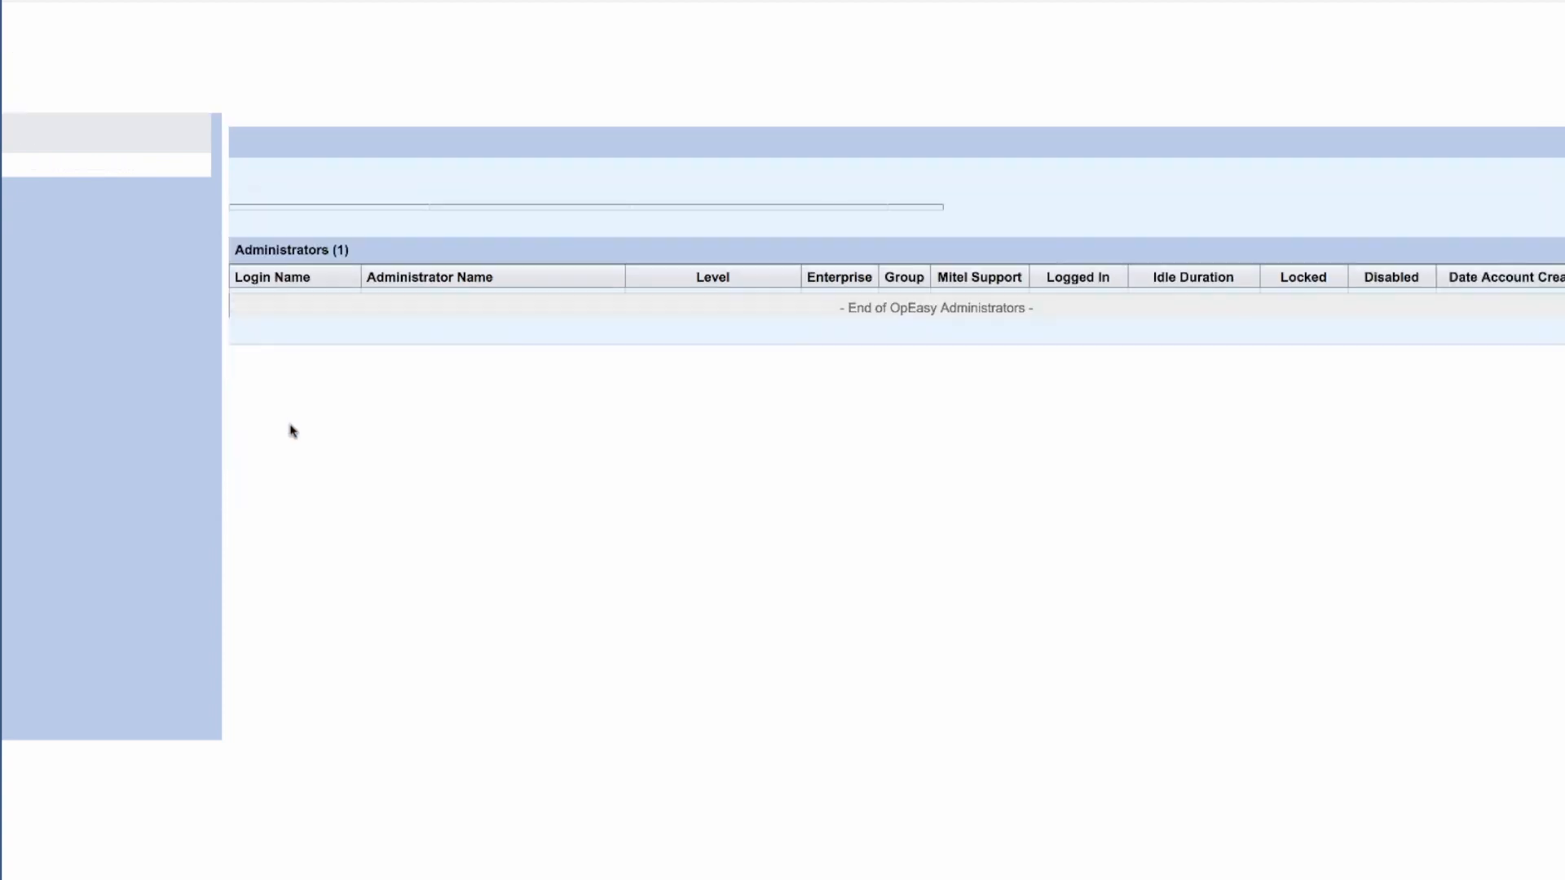
Step: Switch the filter back to (All Administrators) and list all three administrators
left_click(308, 260)
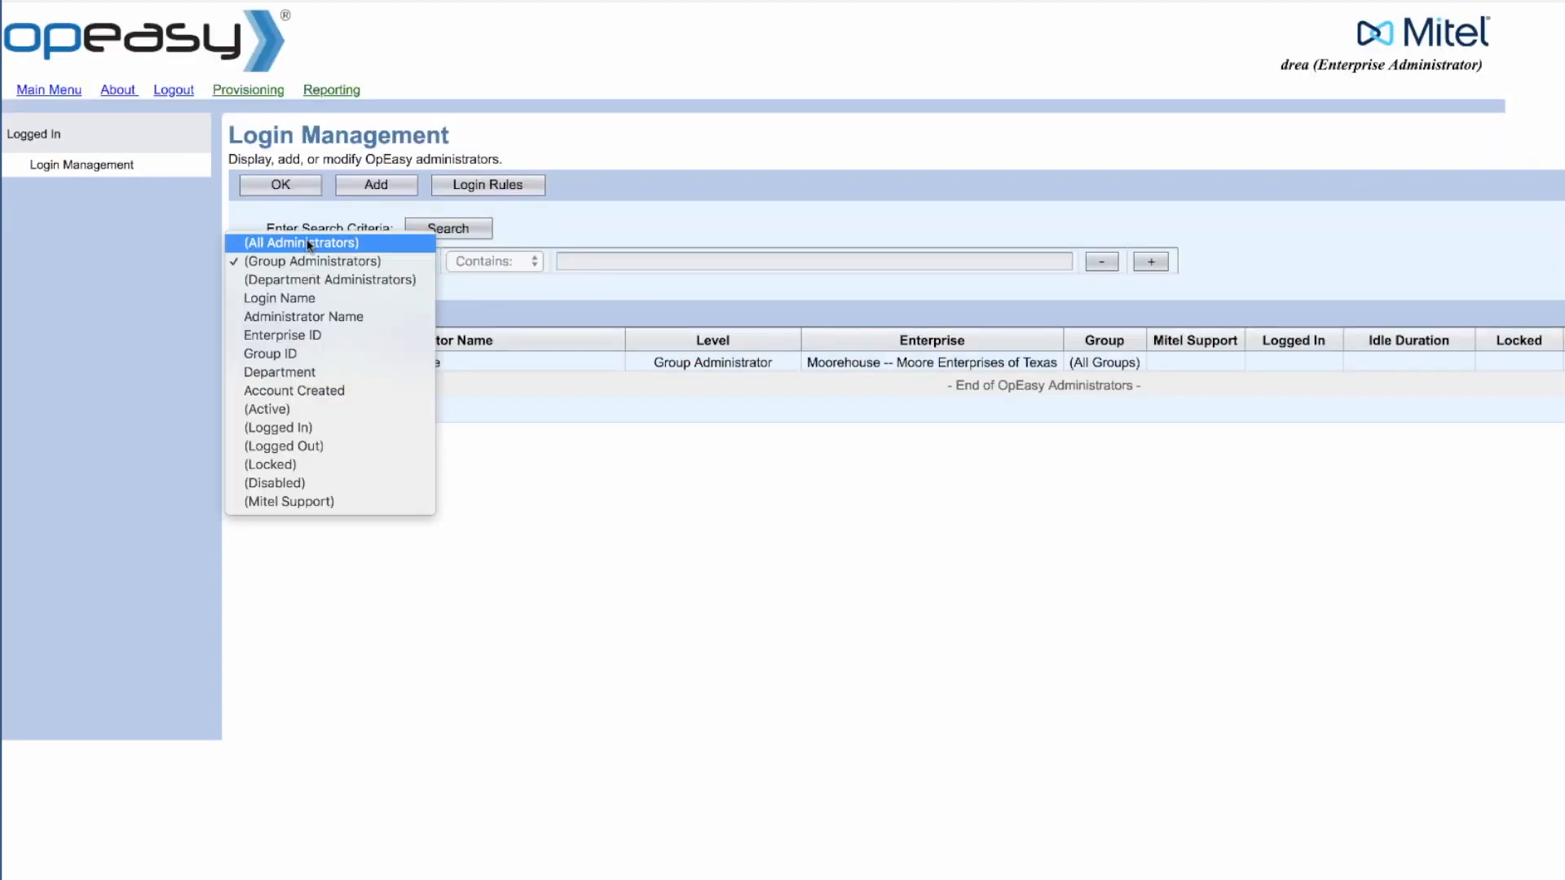
left_click(302, 242)
left_click(472, 232)
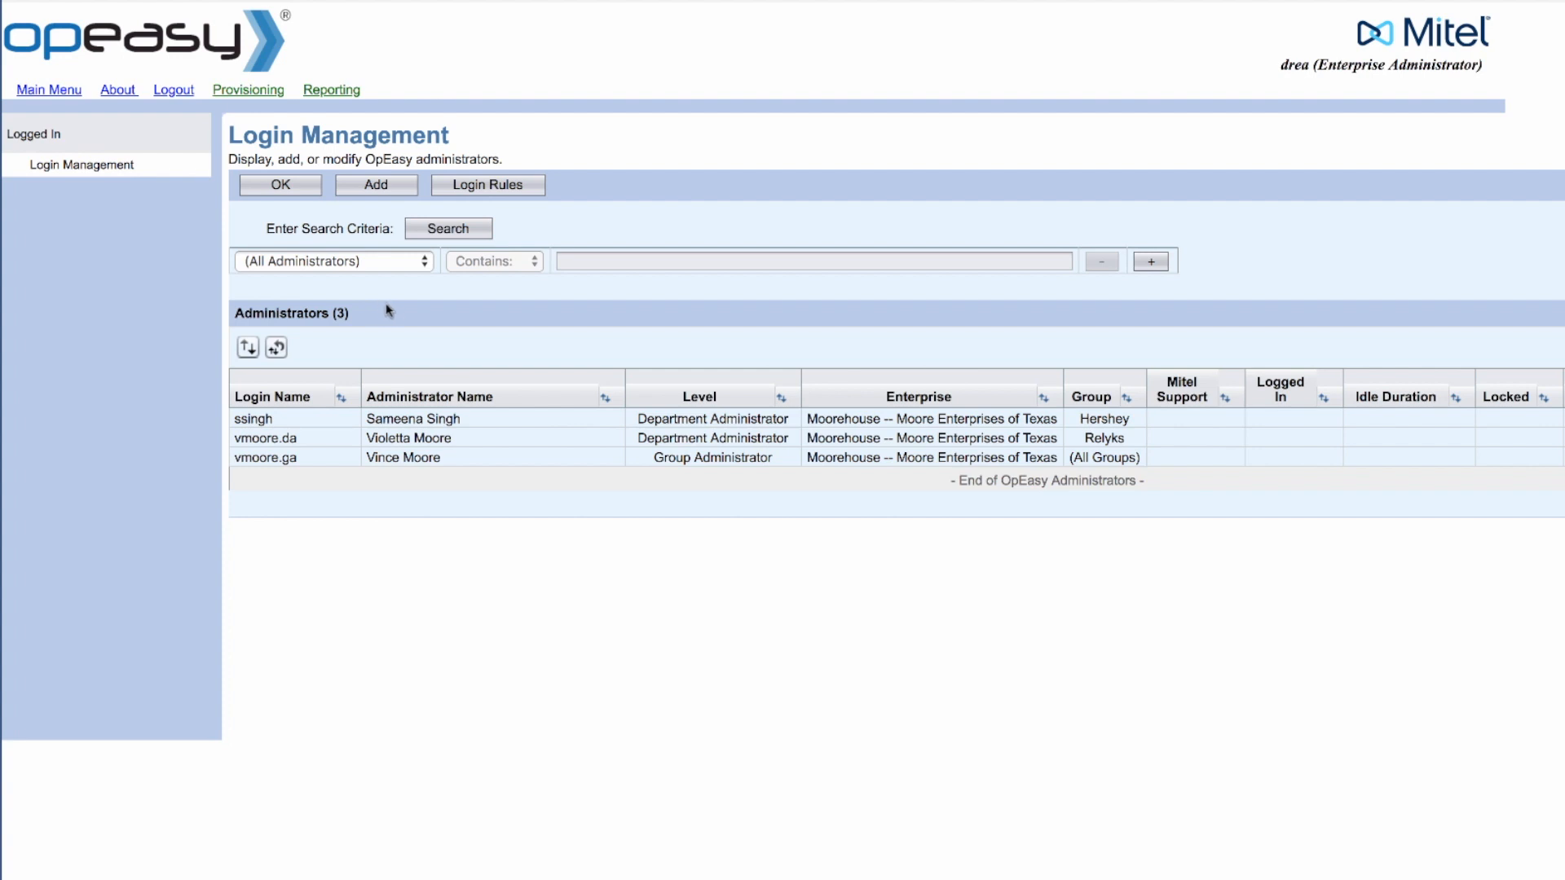
left_click(381, 189)
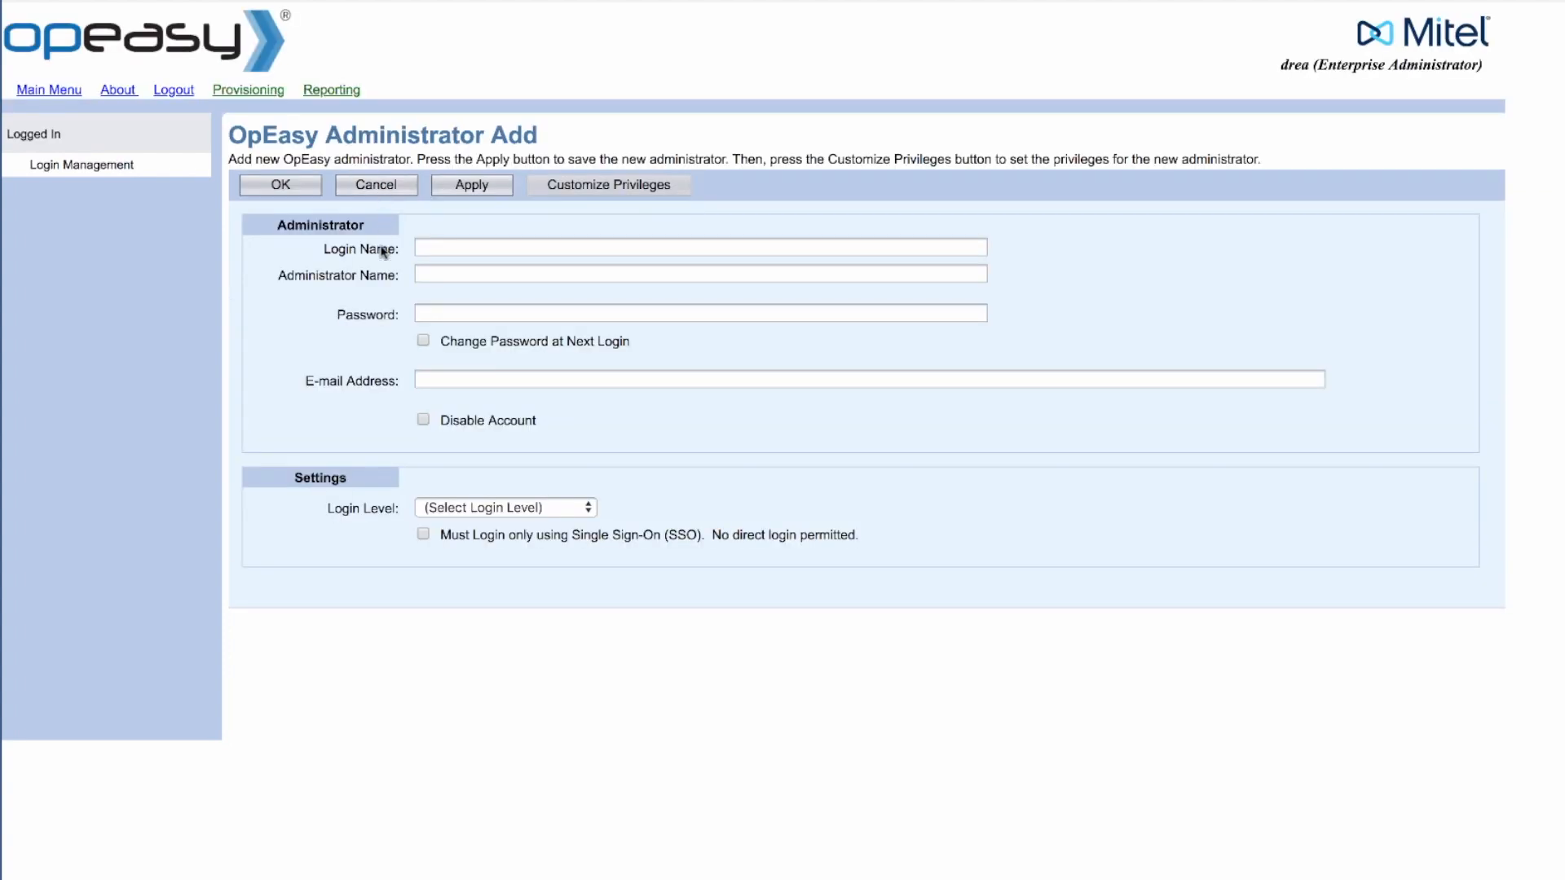
Step: Enter the new administrator's login name and full name on the Add form
left_click(425, 247)
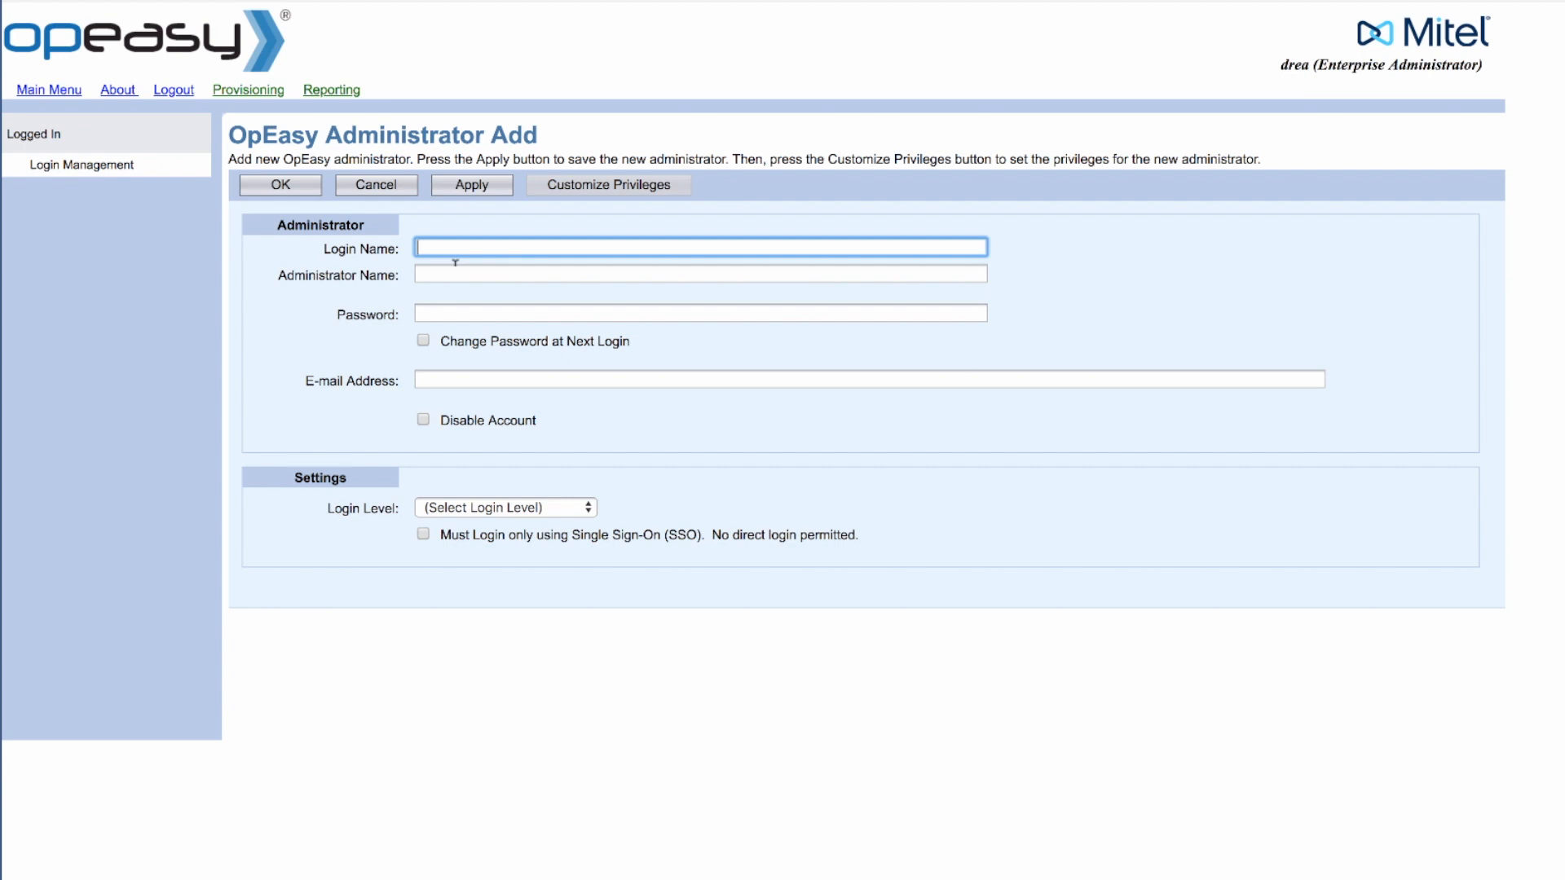
key("Tab")
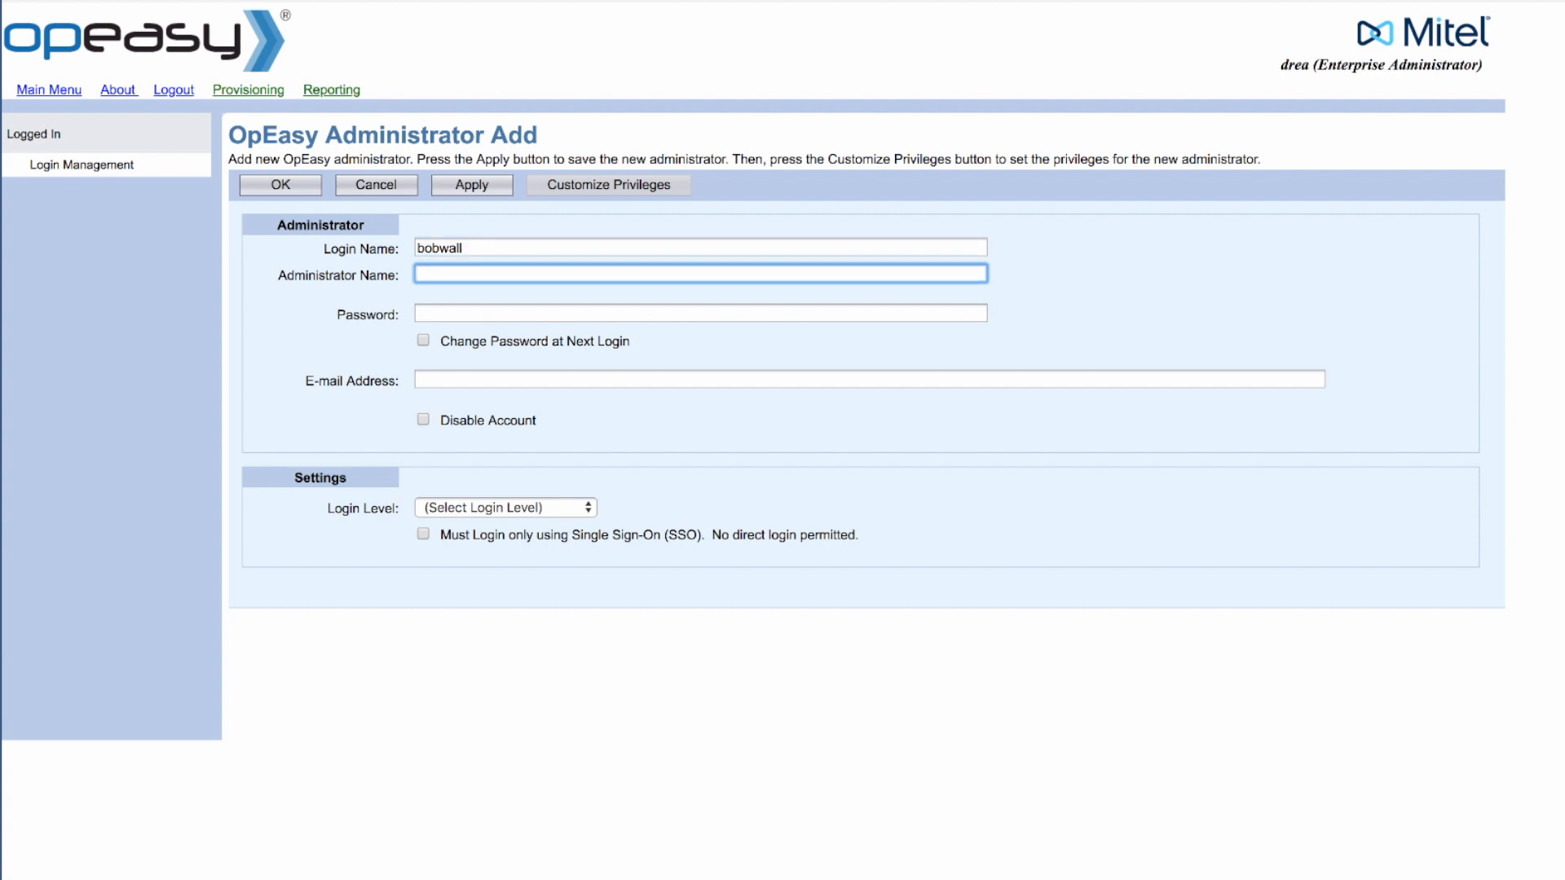
Step: Fill in the account's initial password and the administrator's e-mail address
left_click(424, 313)
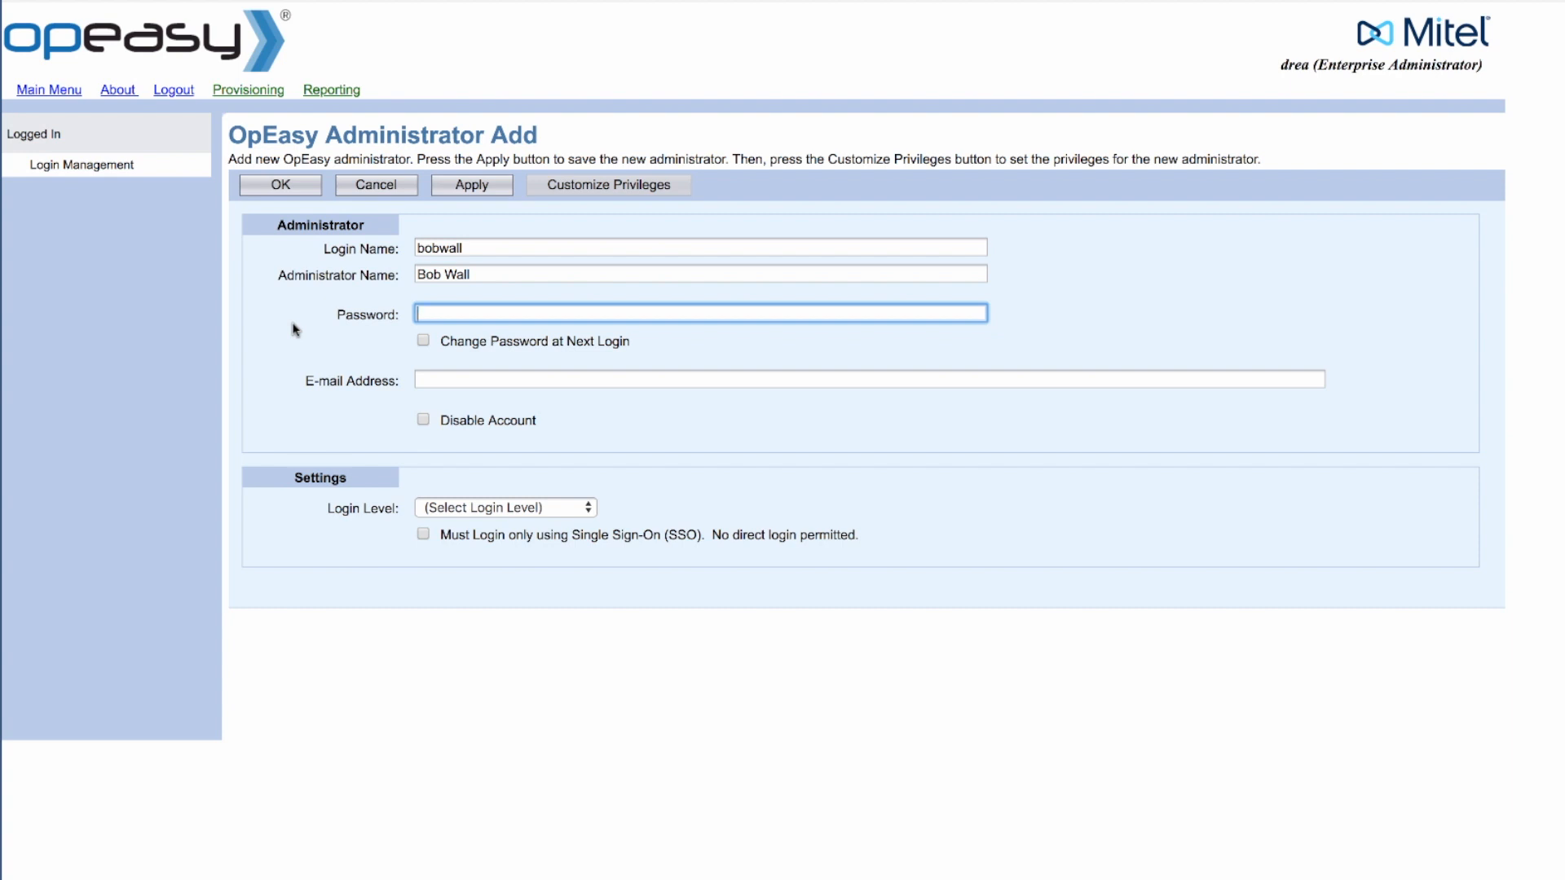
type("newuser")
left_click(424, 342)
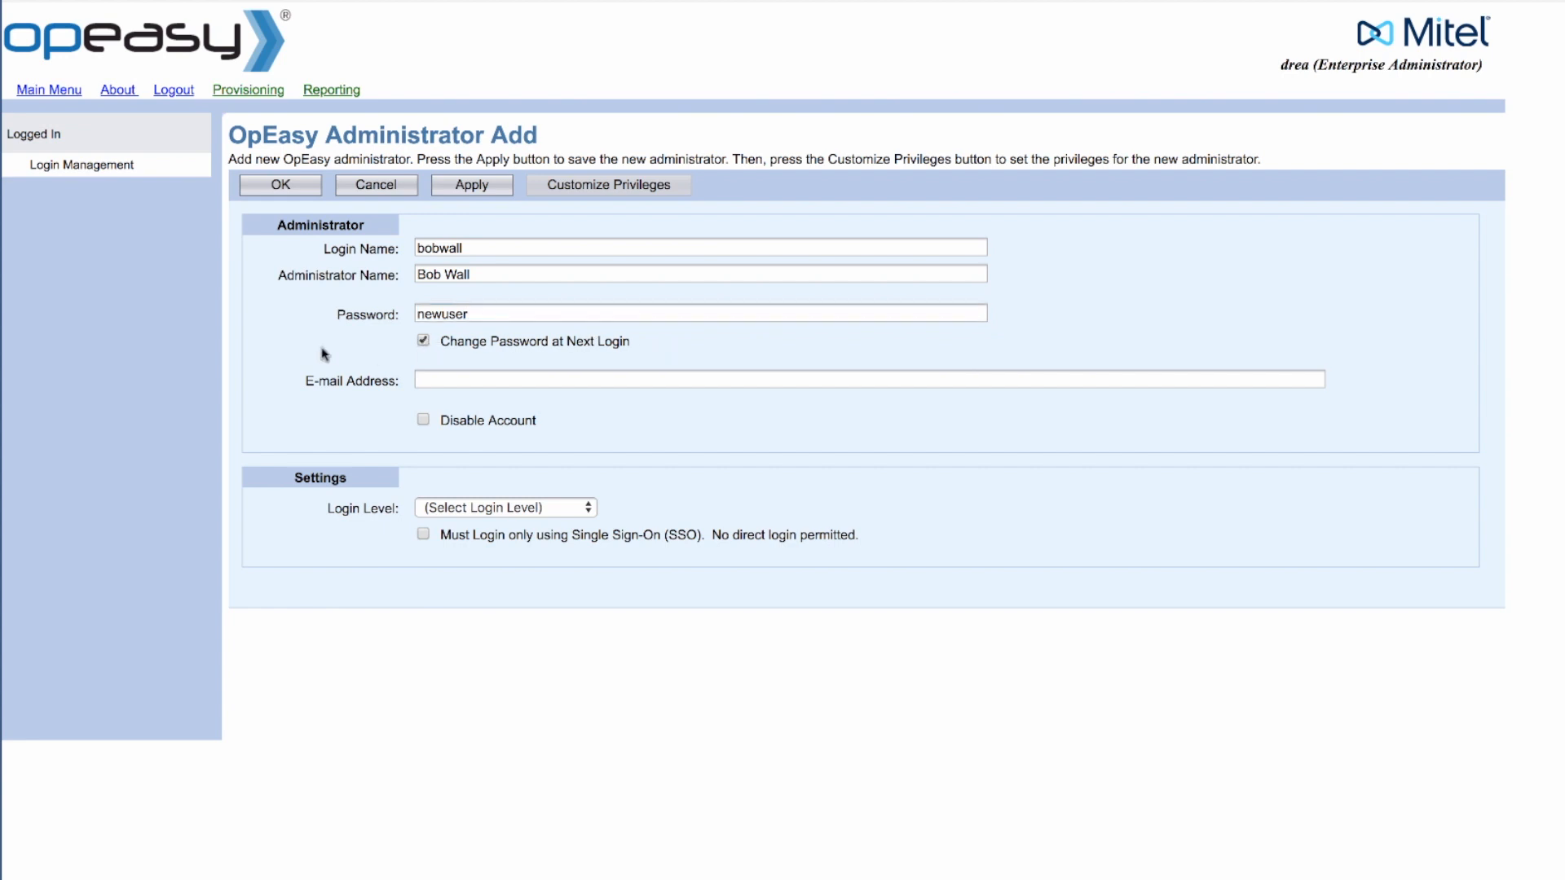
left_click(422, 381)
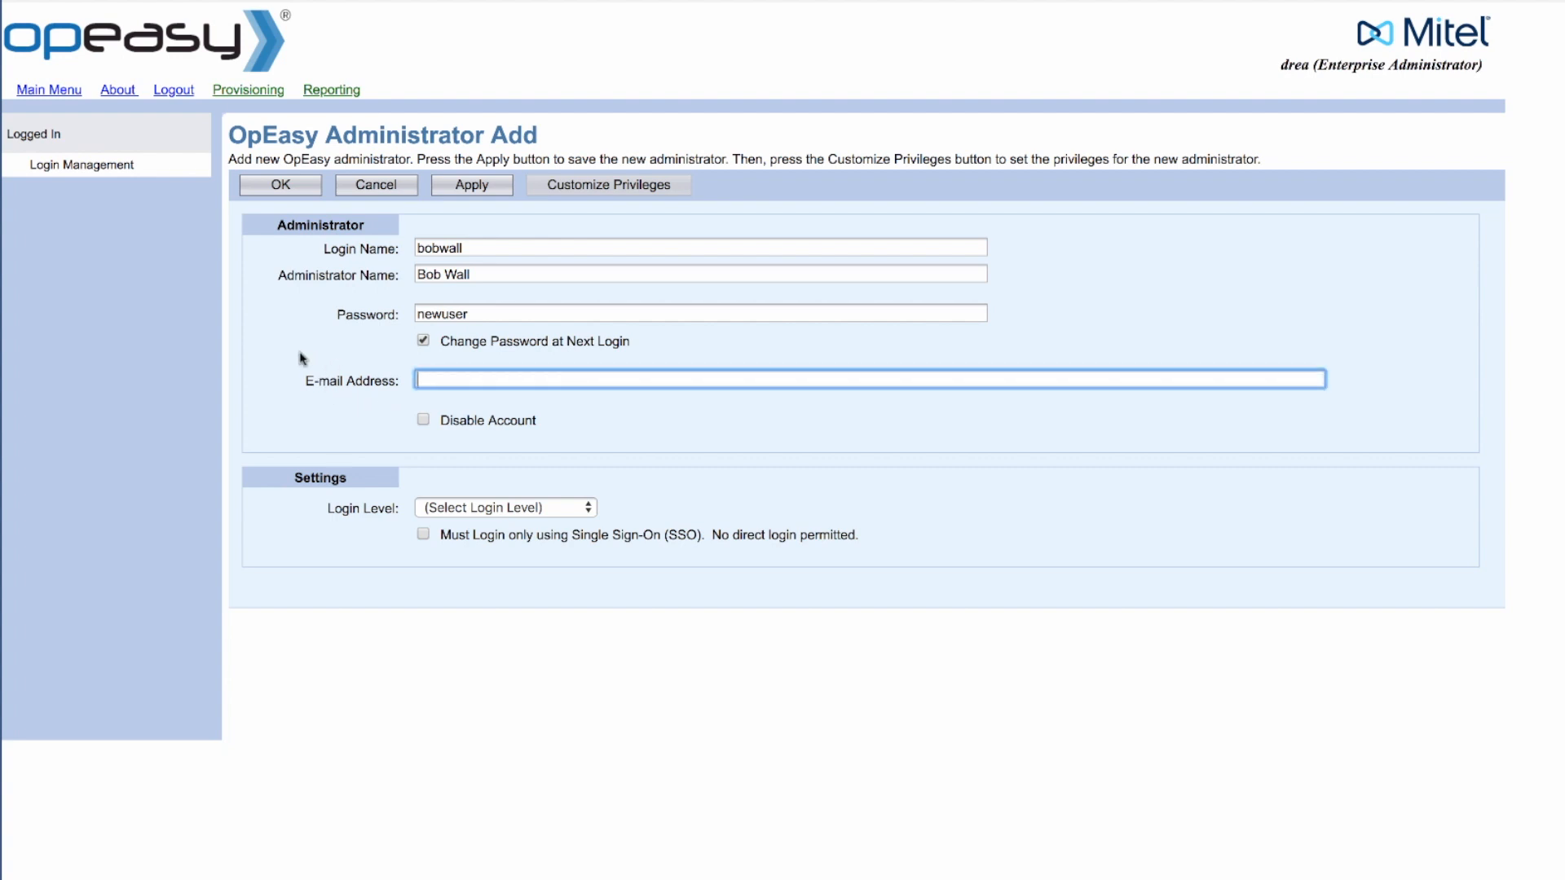
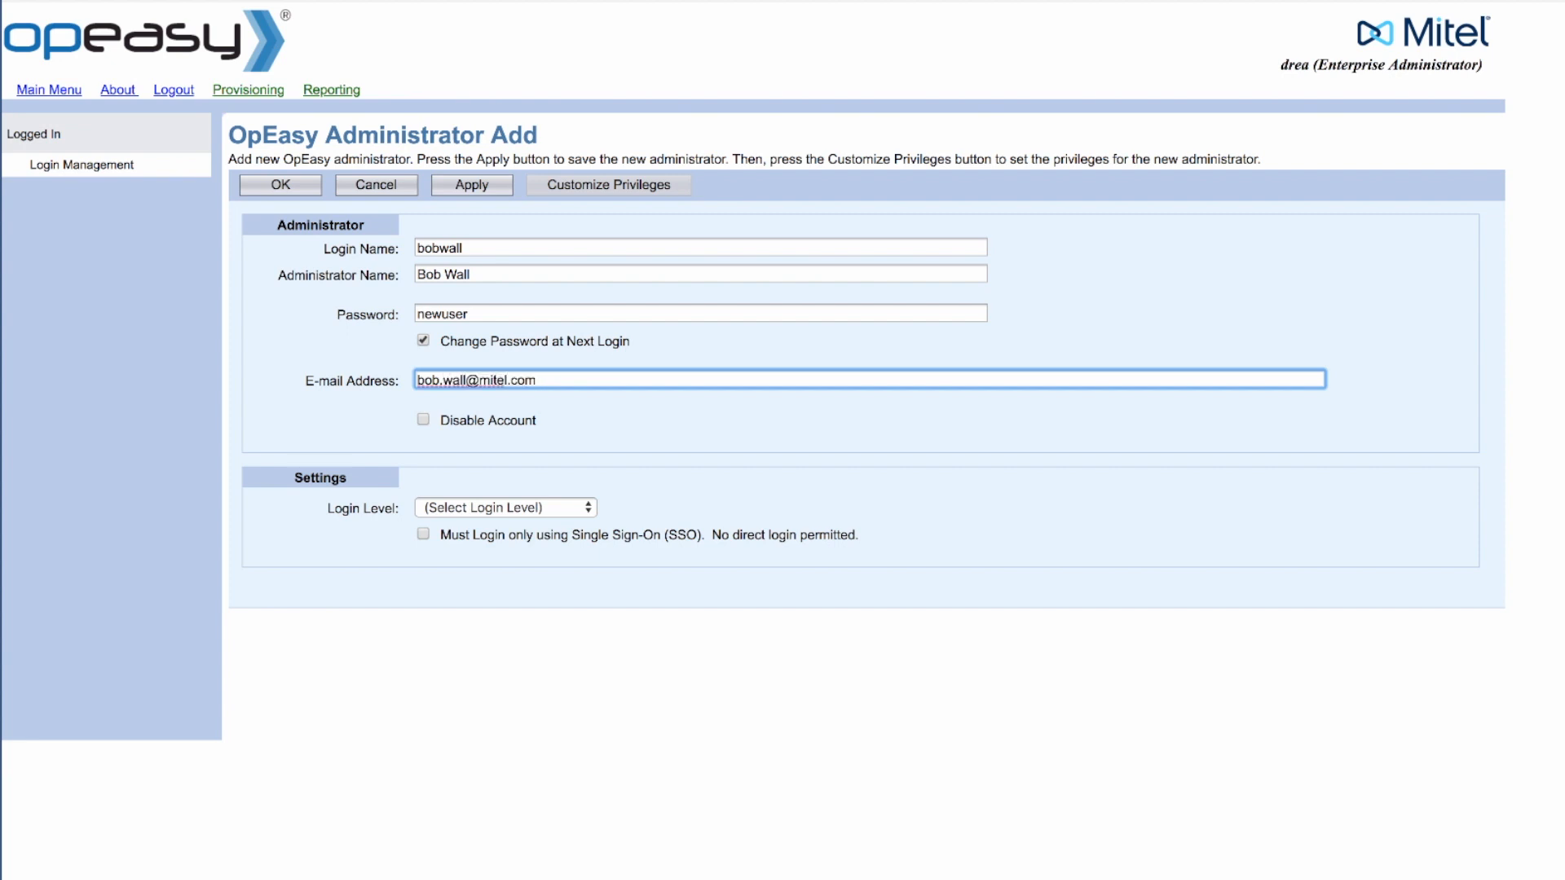
left_click(352, 415)
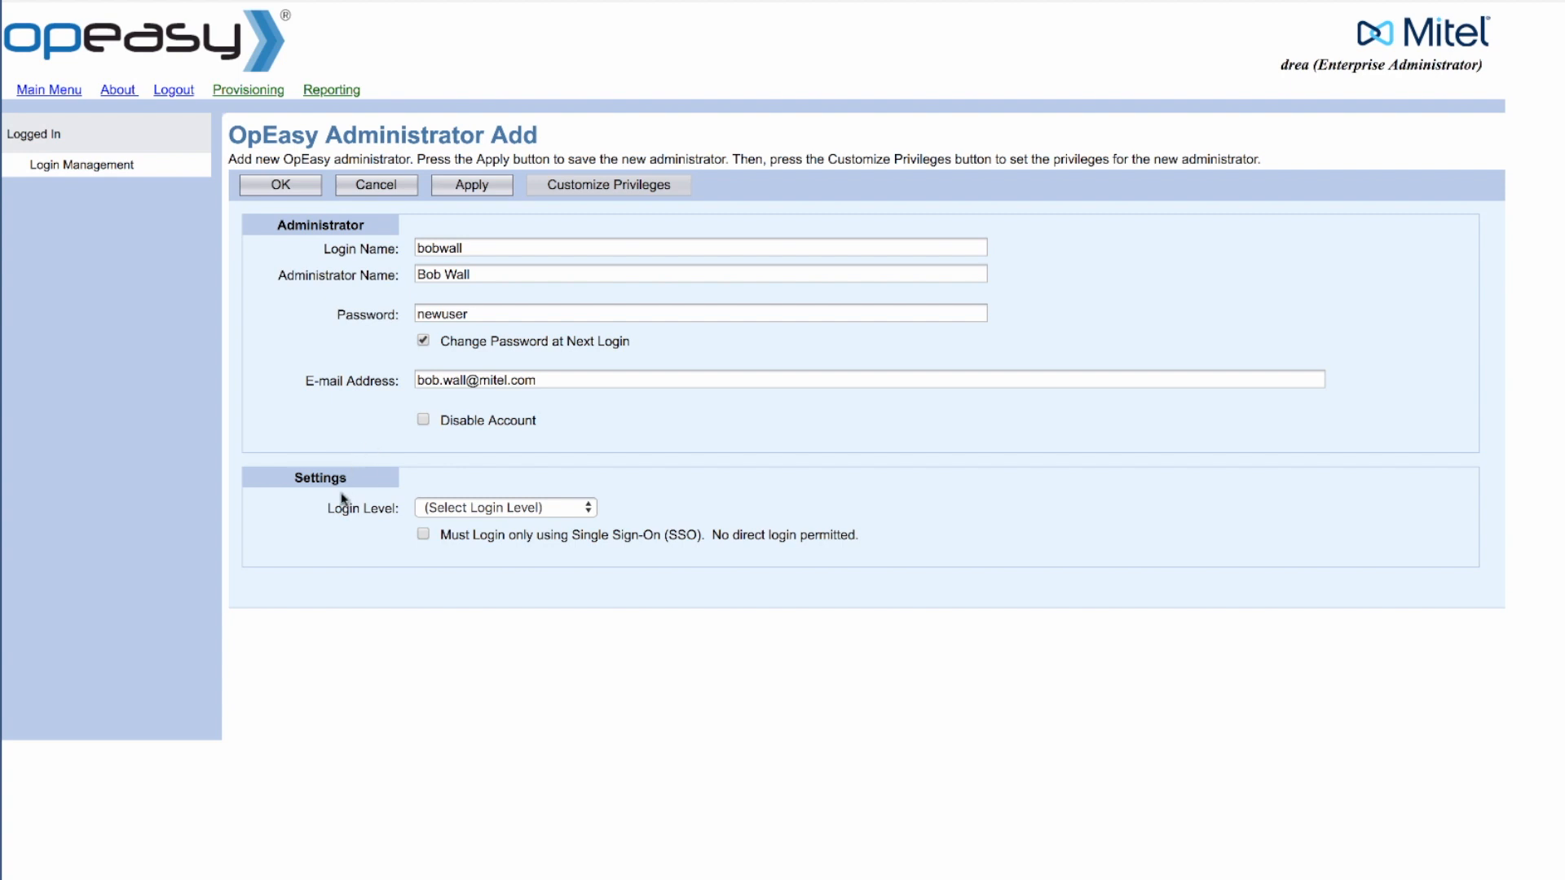
Step: Set the Login Level to Group Administrator
left_click(473, 508)
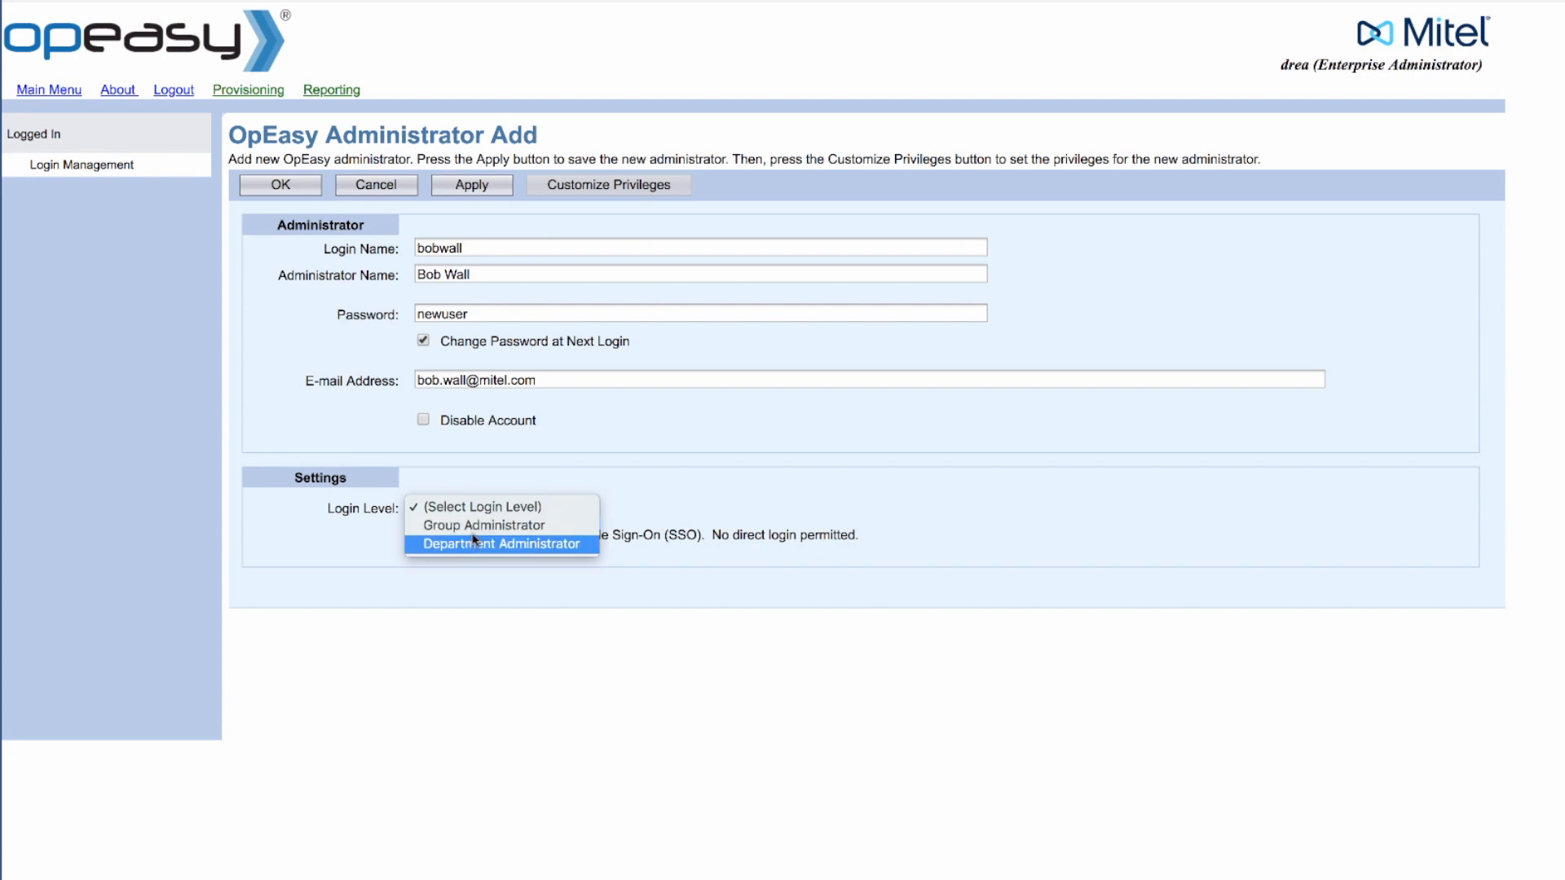
left_click(473, 526)
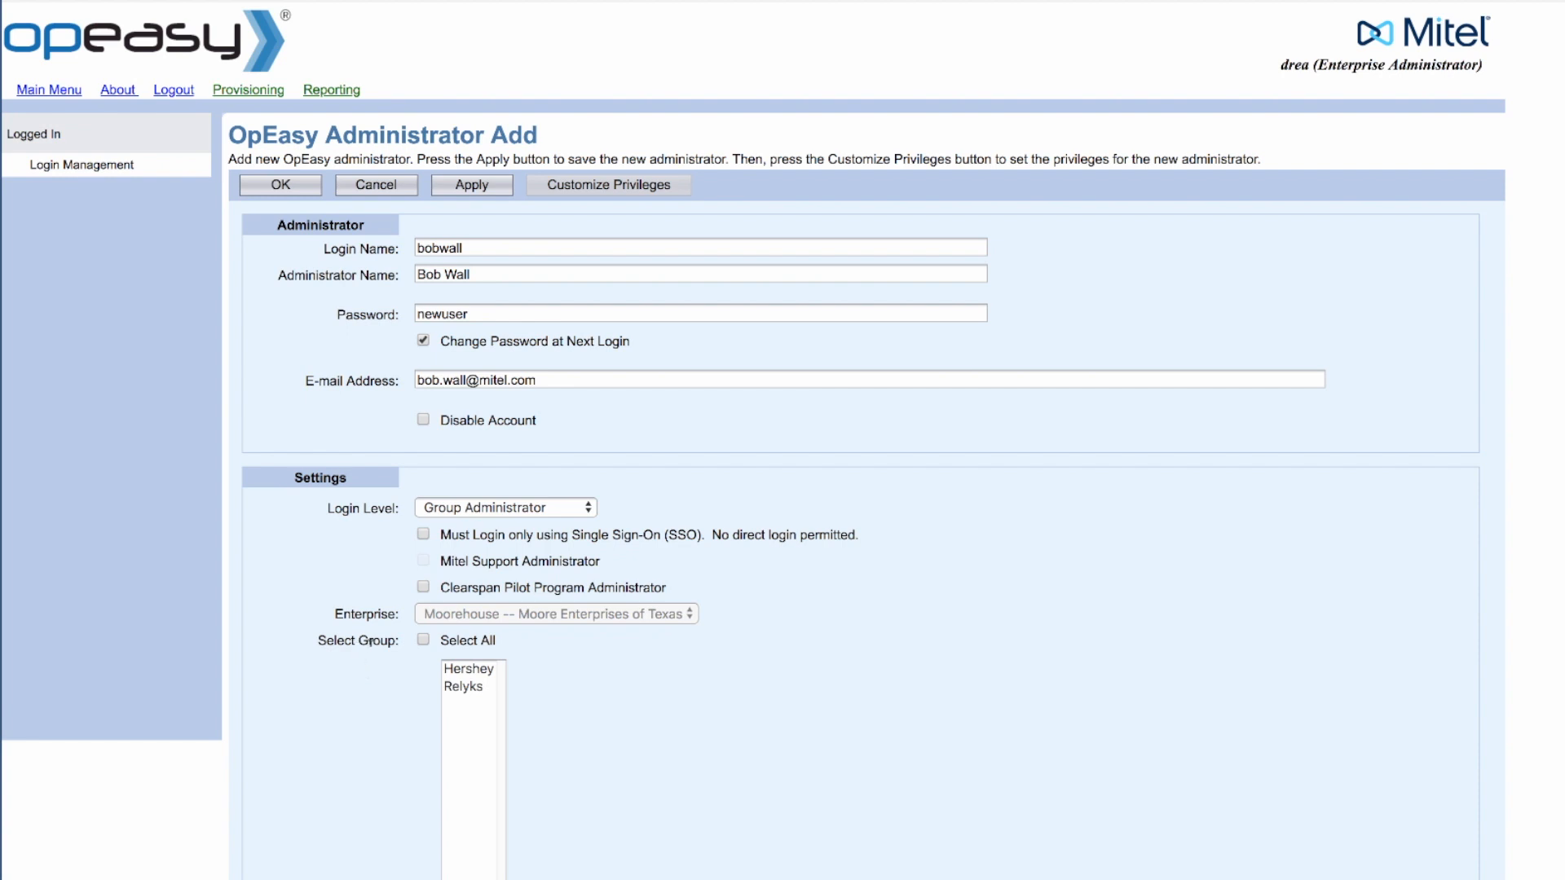
Step: Choose Hershey in the Select Group list and apply to save the new account
left_click(469, 670)
scroll(468, 676, "down", 1)
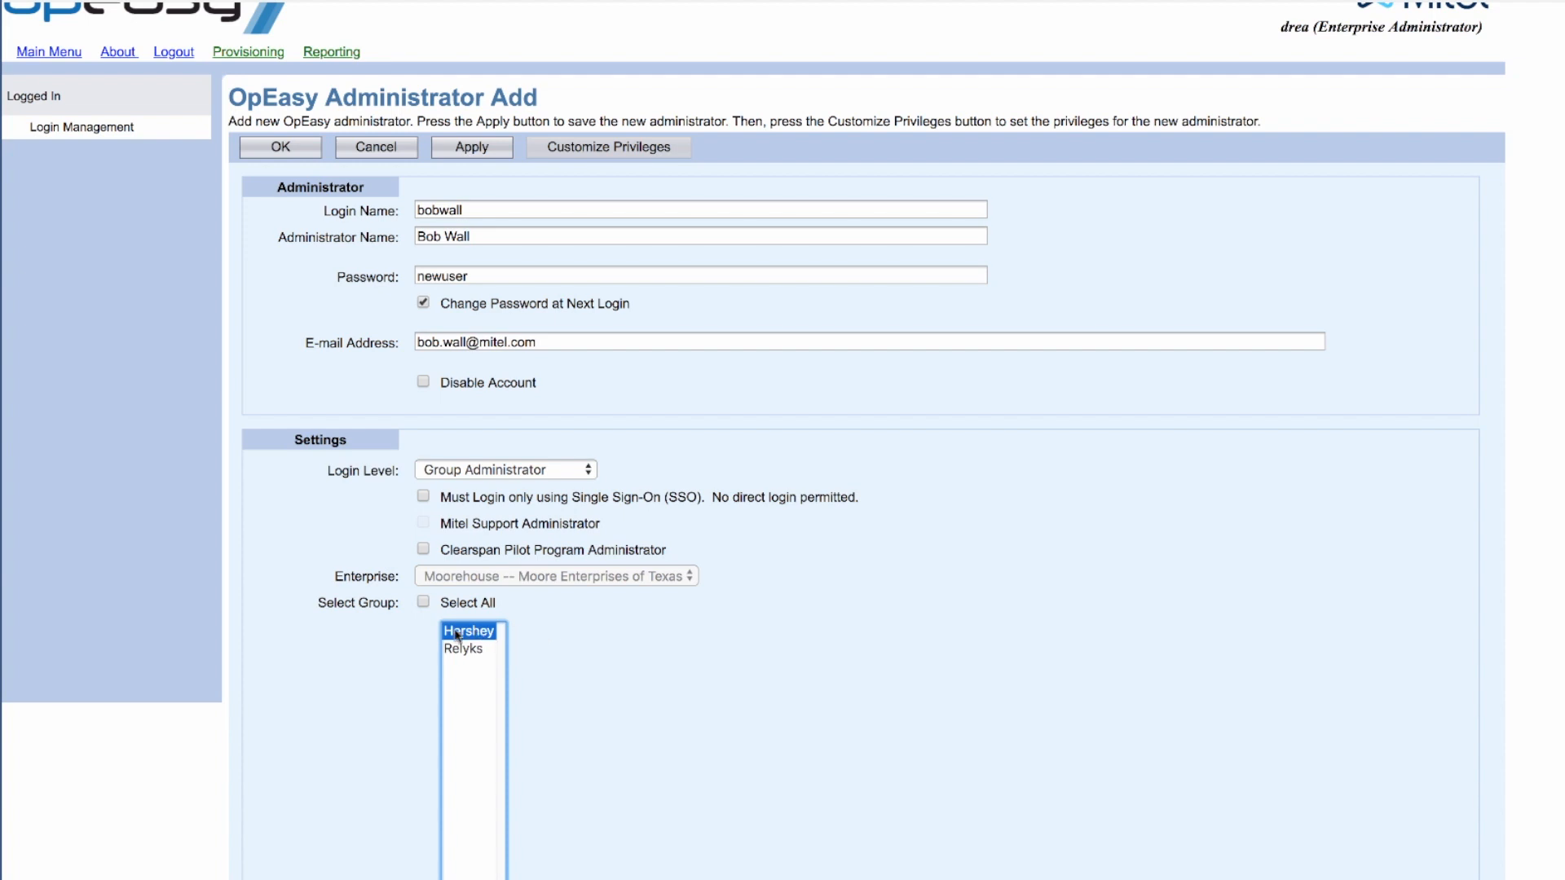
left_click(318, 532)
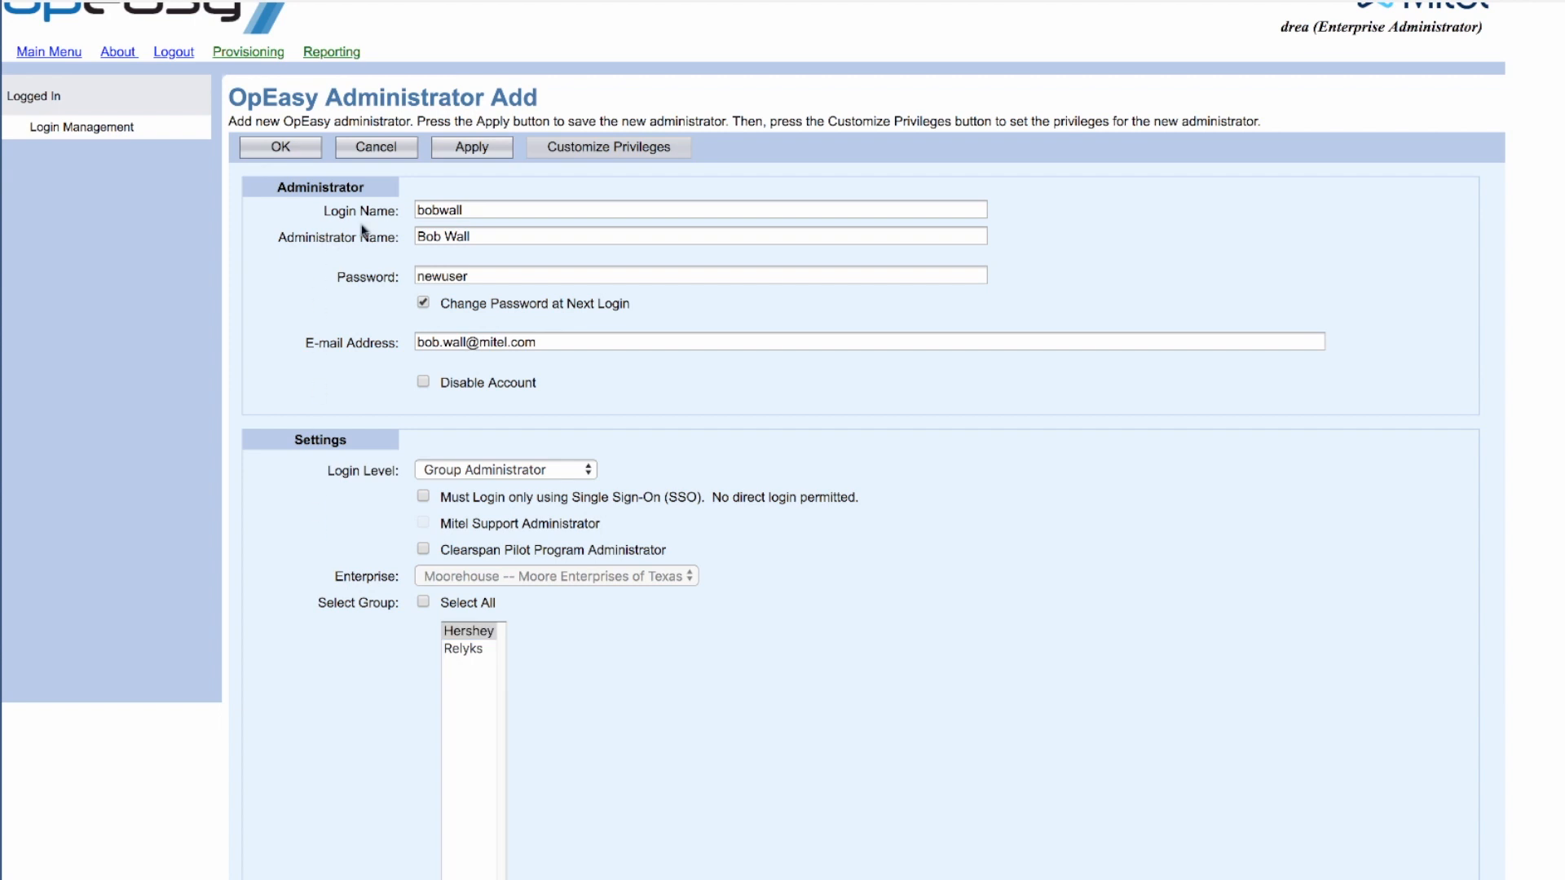
left_click(478, 147)
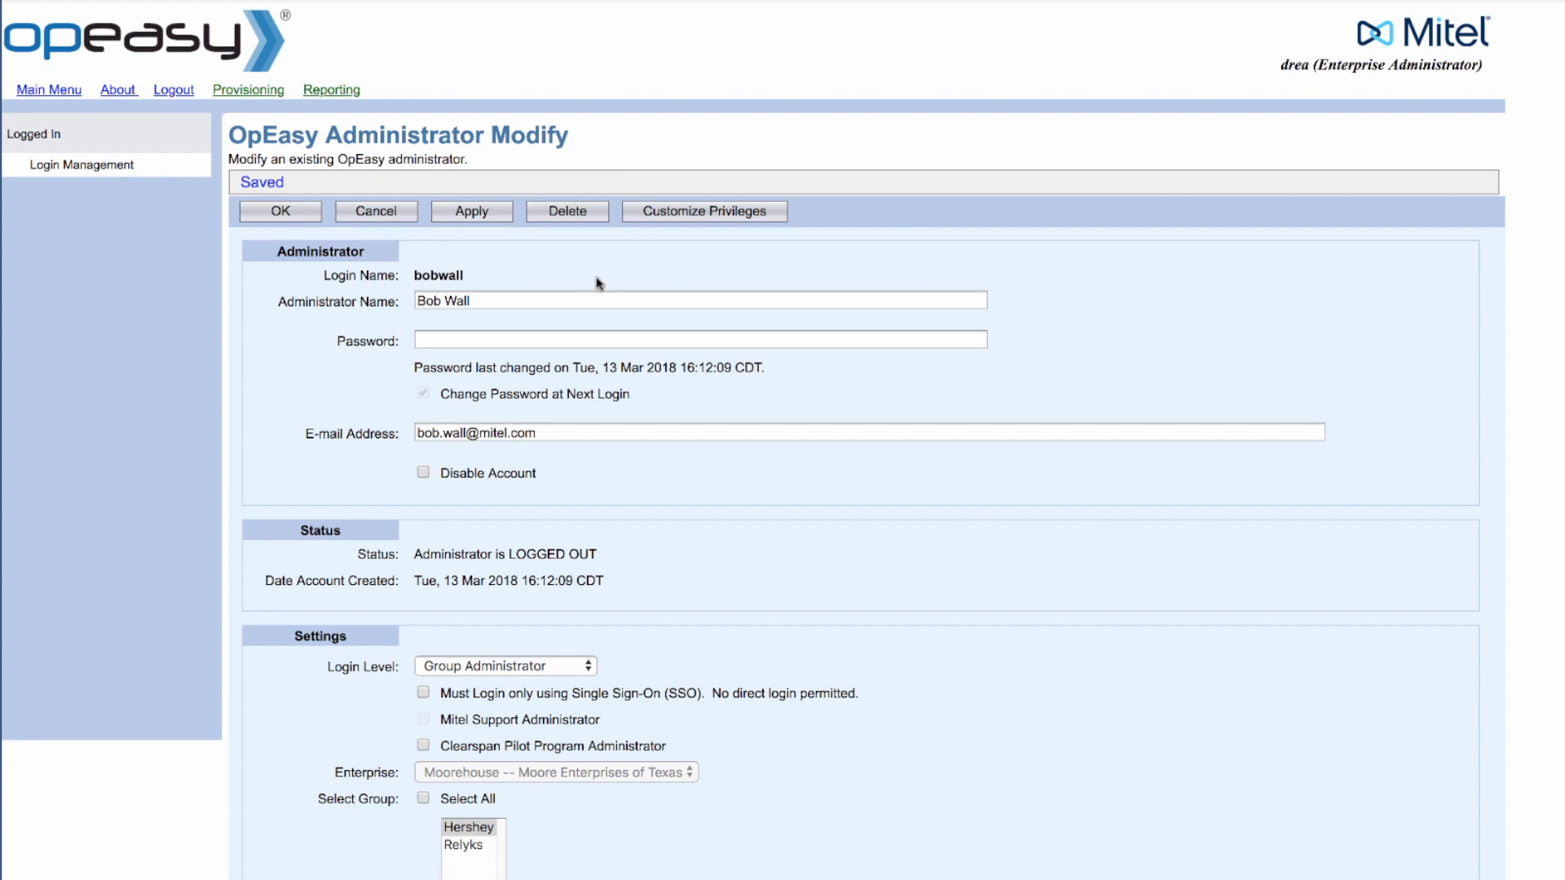
Step: In Customize Privileges, change Login Management from View Access to Full Access
left_click(684, 215)
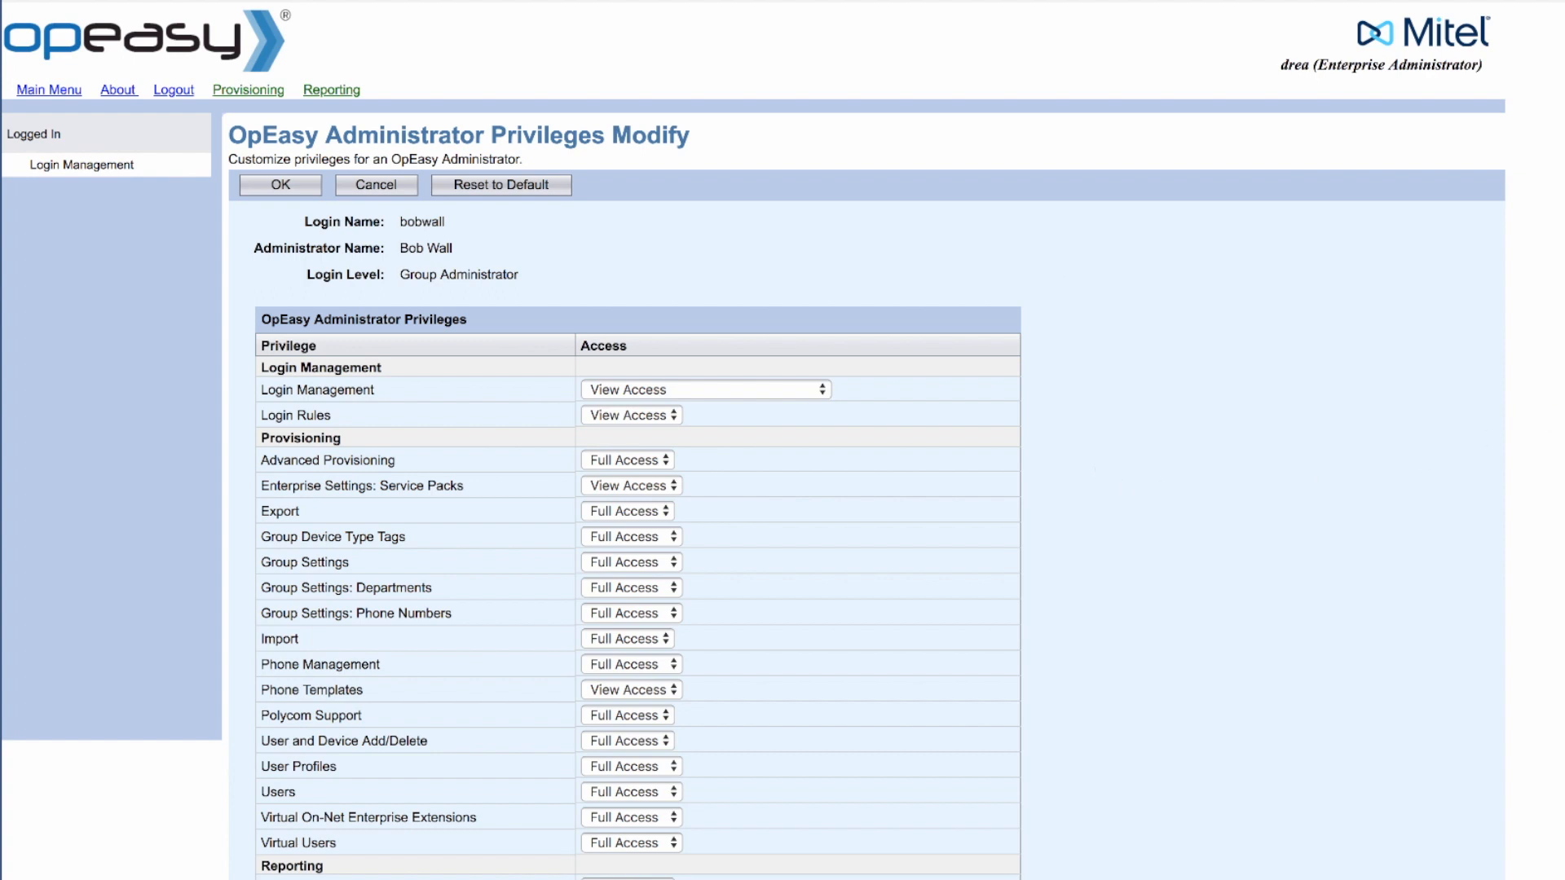
scroll(1199, 395, "down", 3)
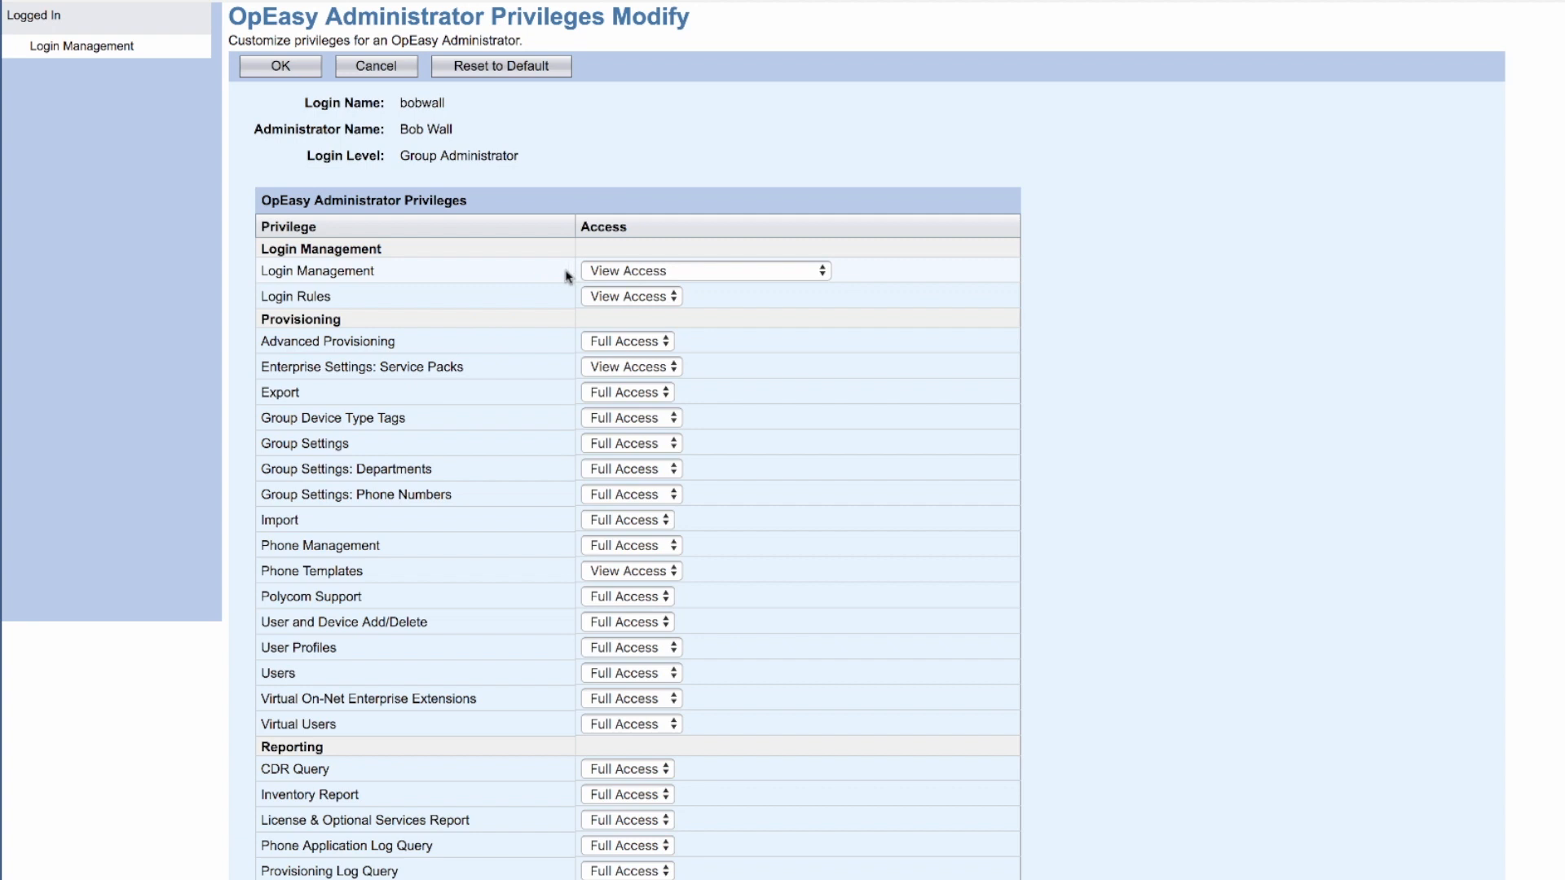
left_click(620, 275)
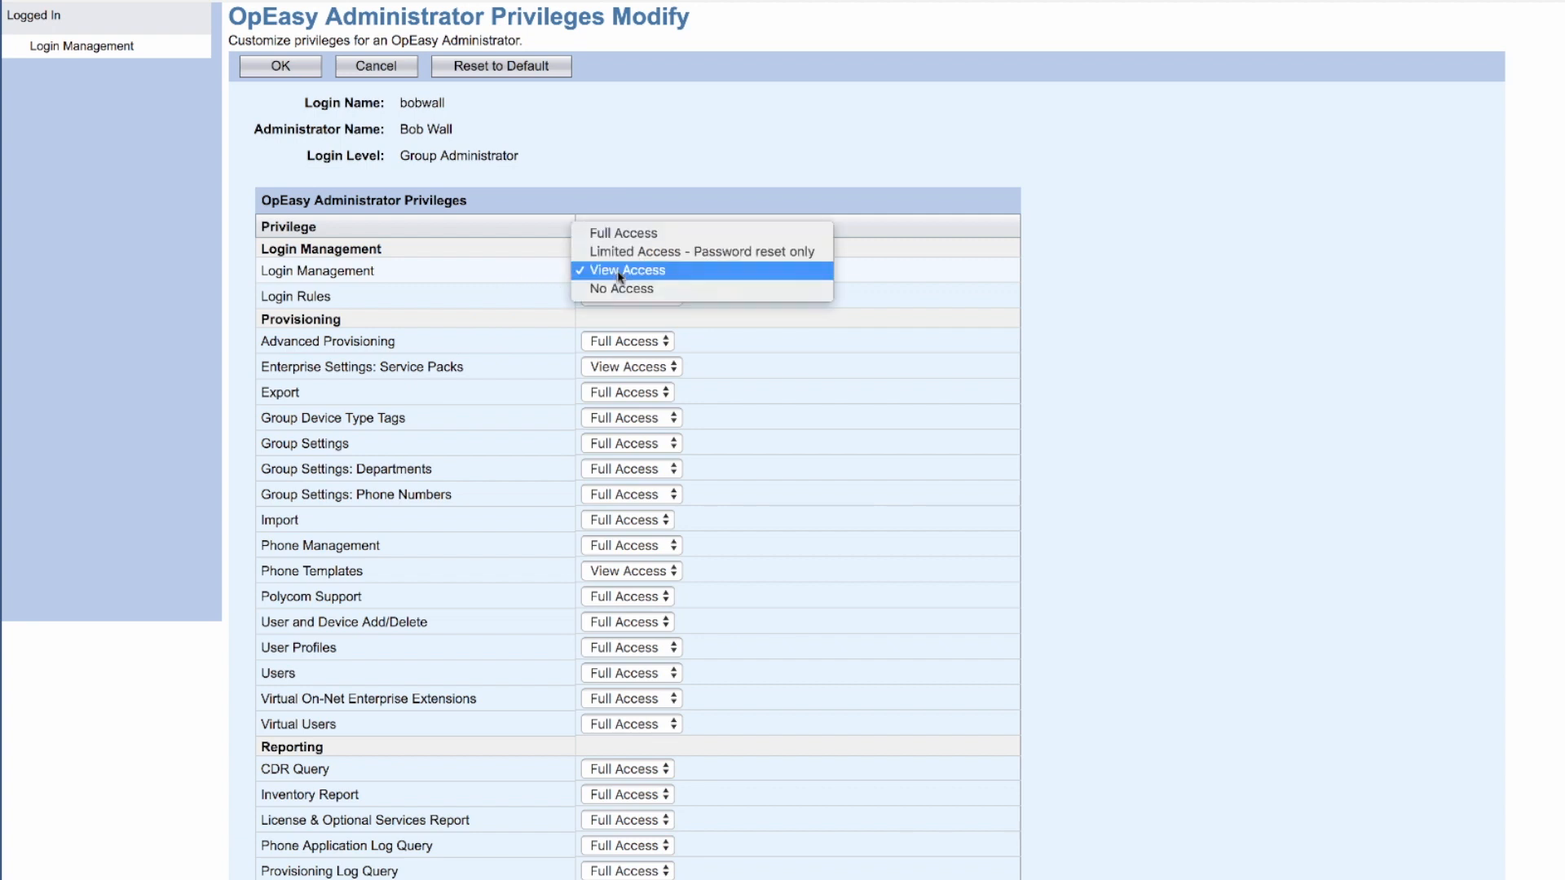
left_click(616, 238)
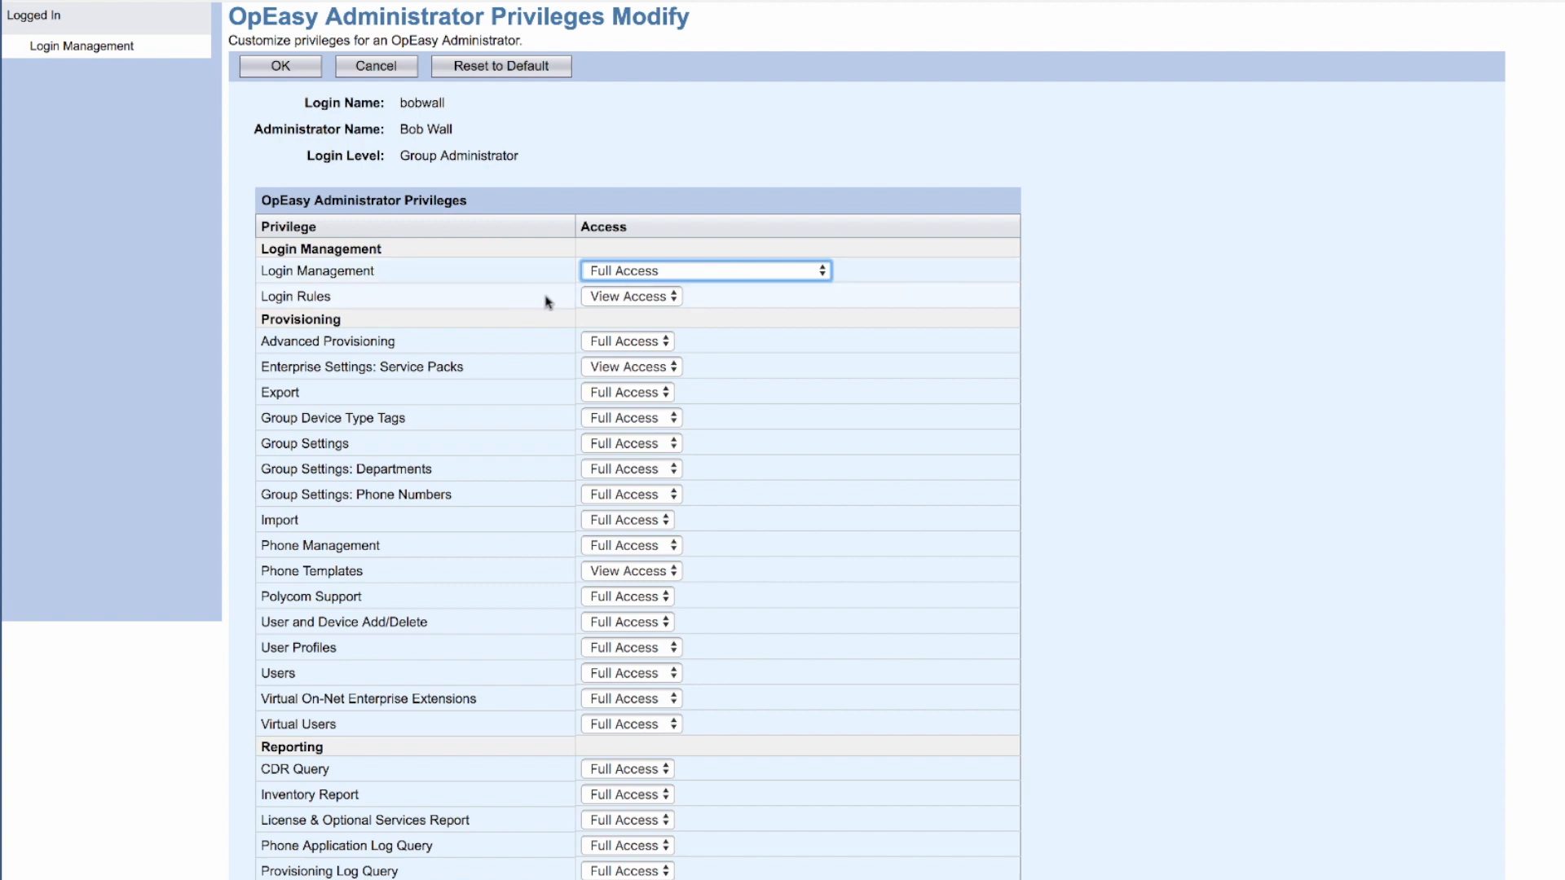
Step: Keep Login Rules at View Access and set Reporting's CDR Query to No Access
left_click(641, 299)
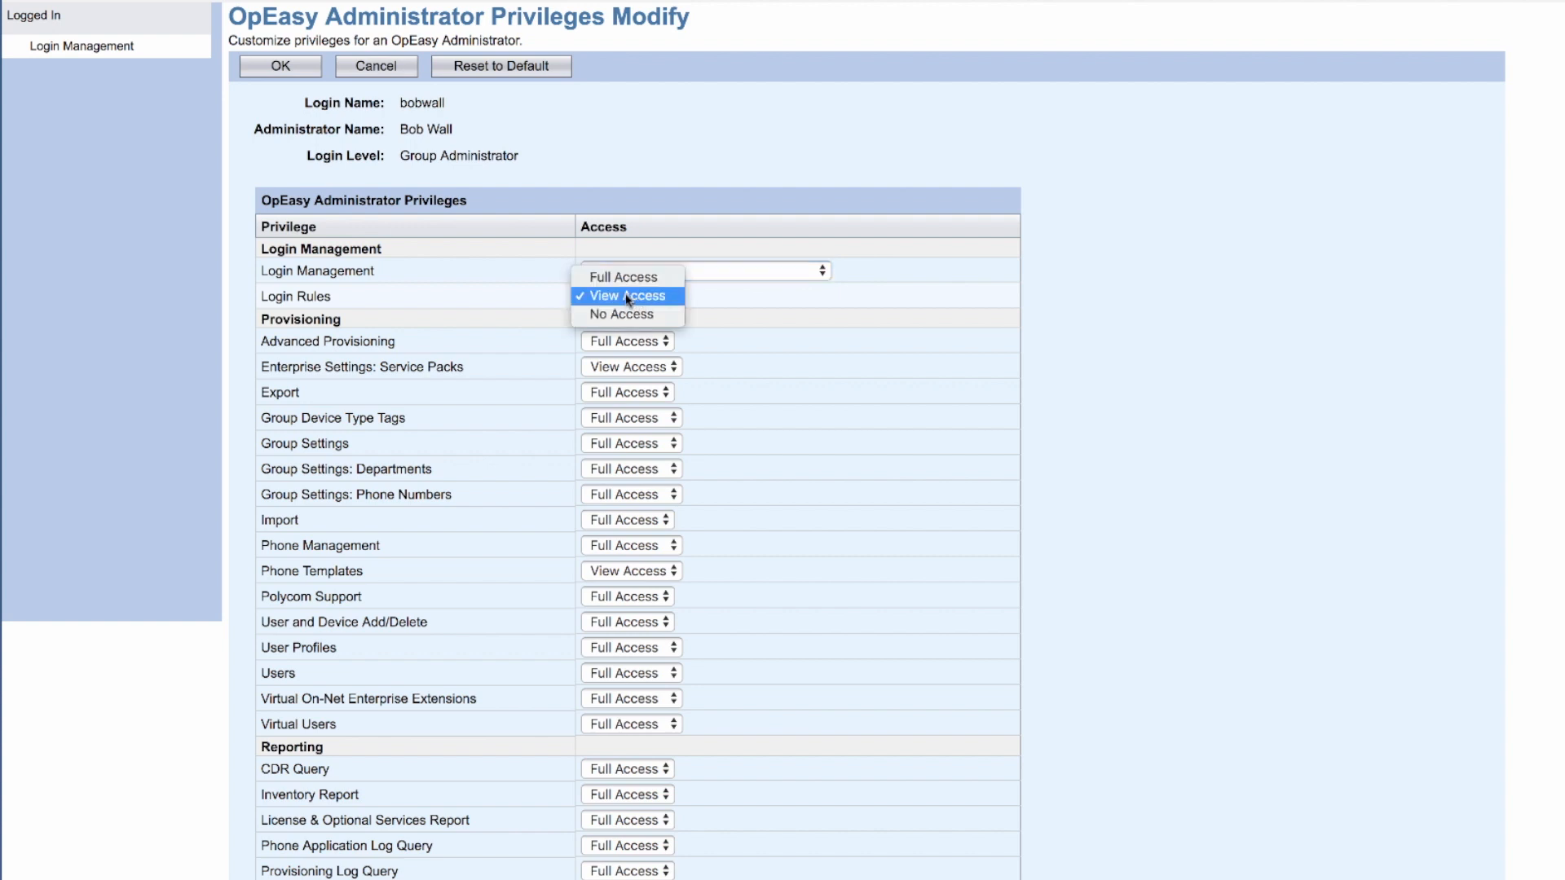
left_click(523, 296)
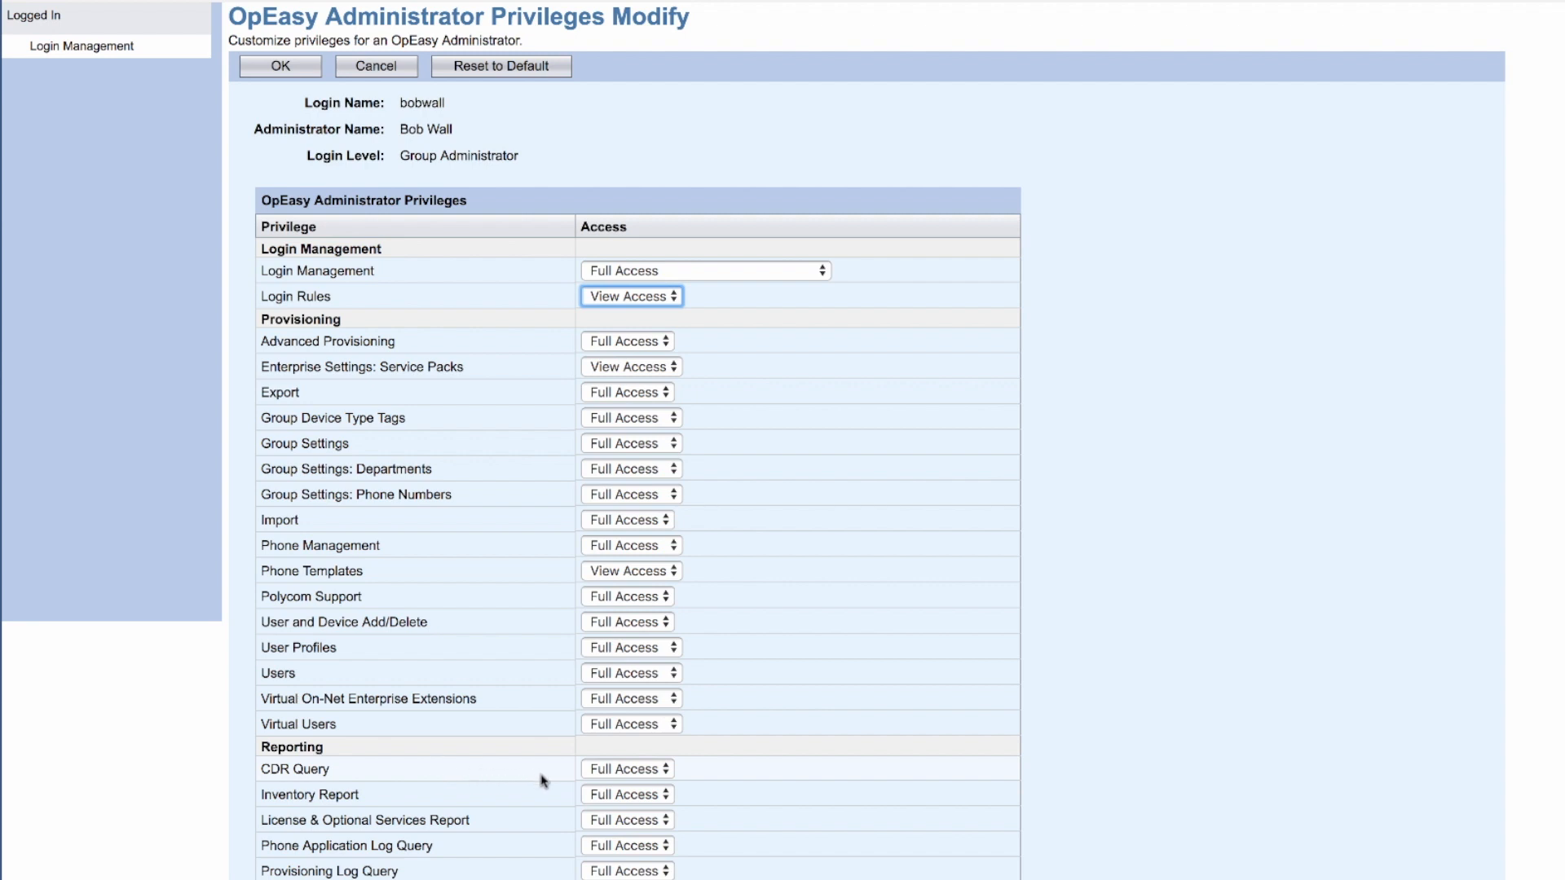
left_click(618, 773)
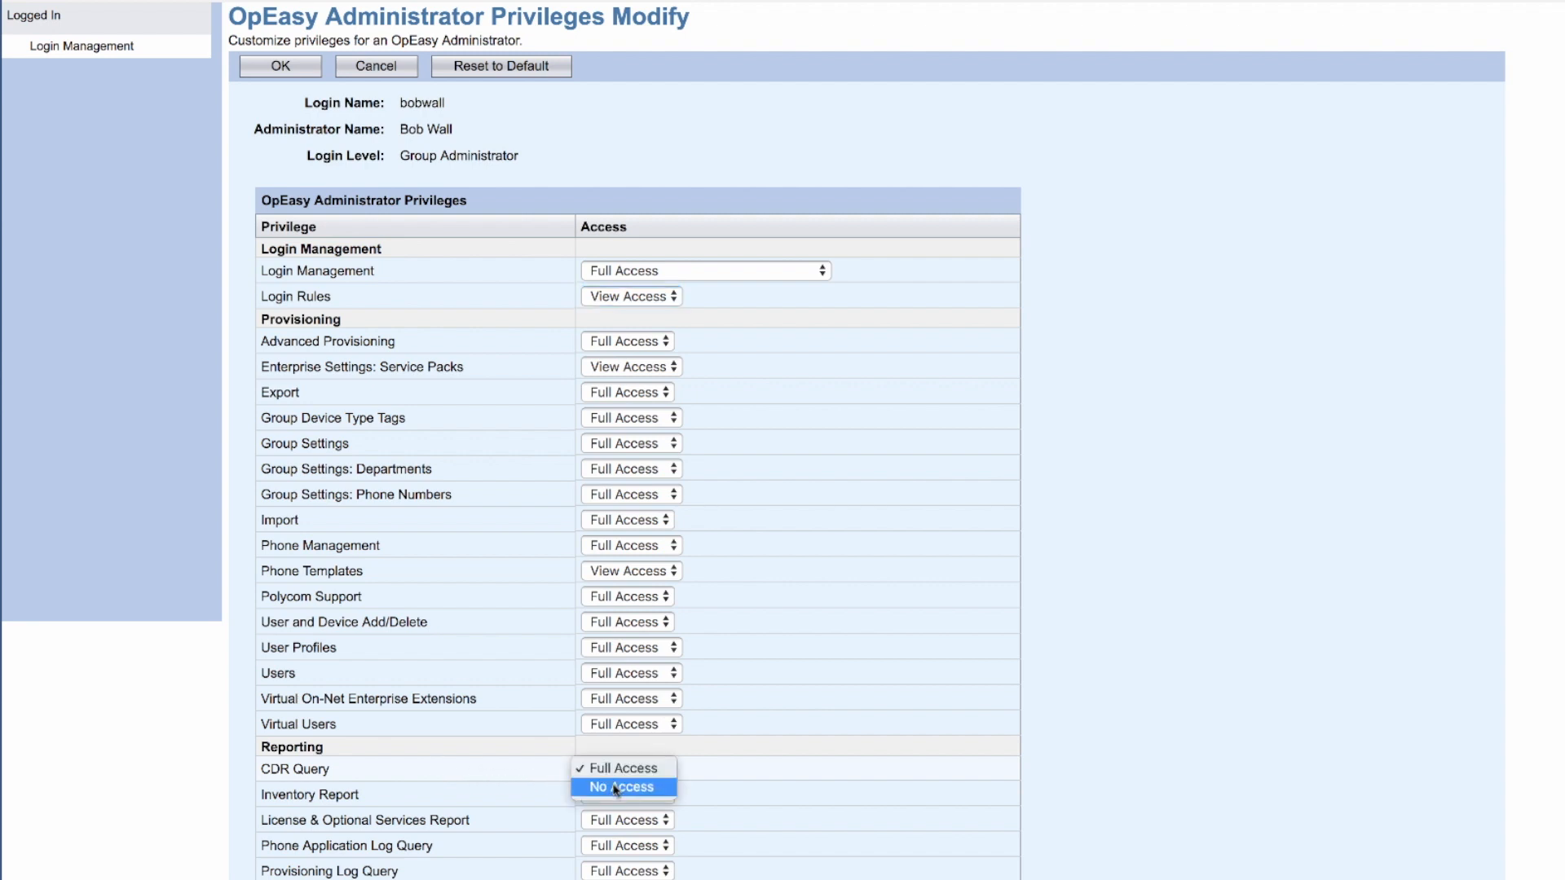
left_click(617, 787)
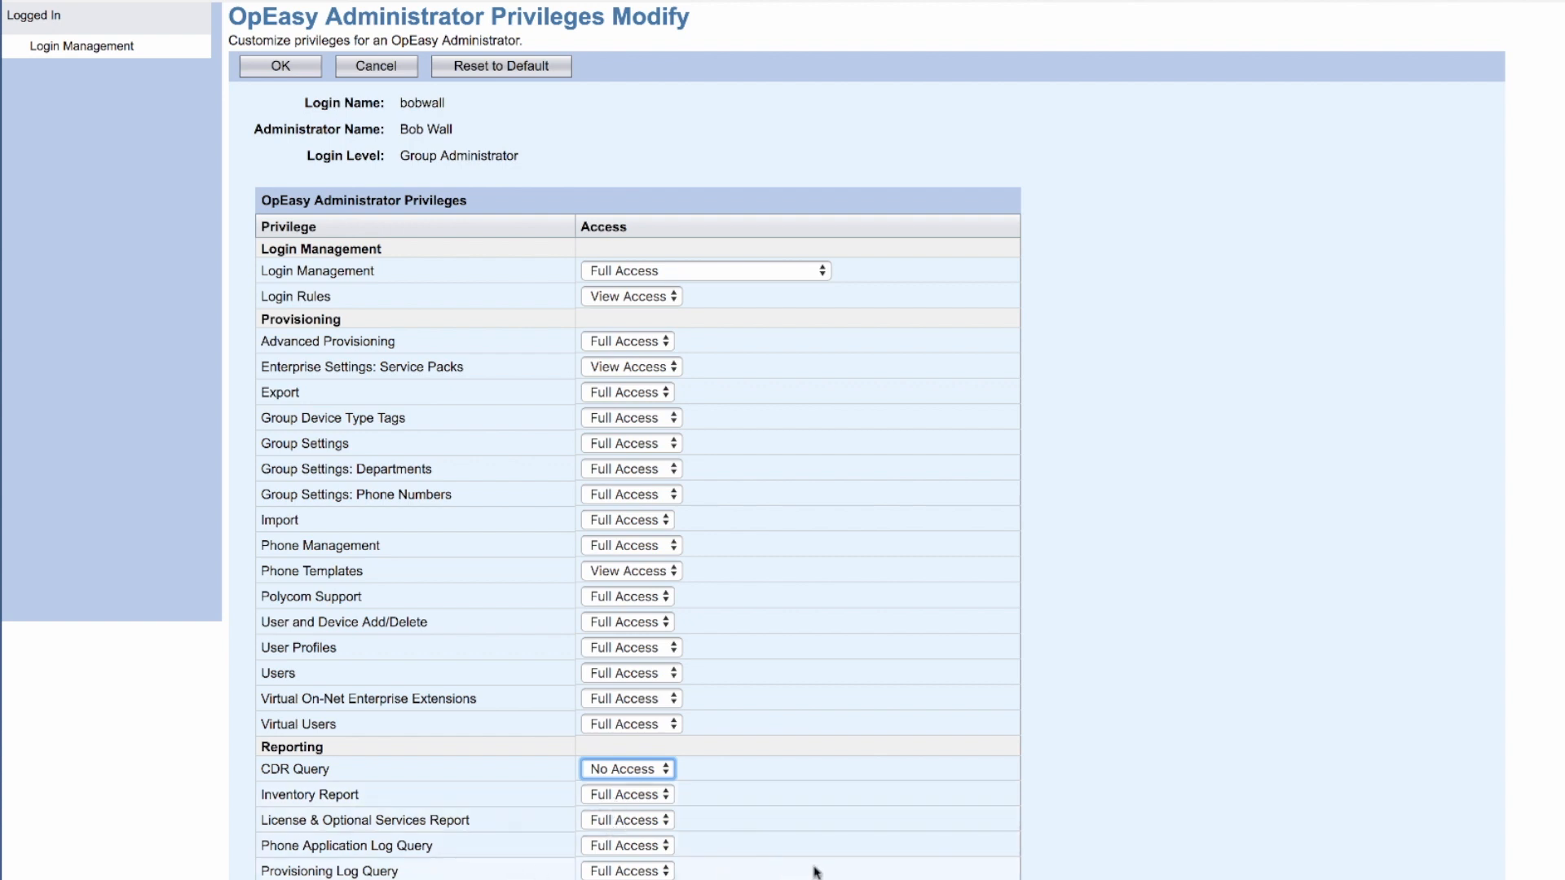
left_click(1157, 818)
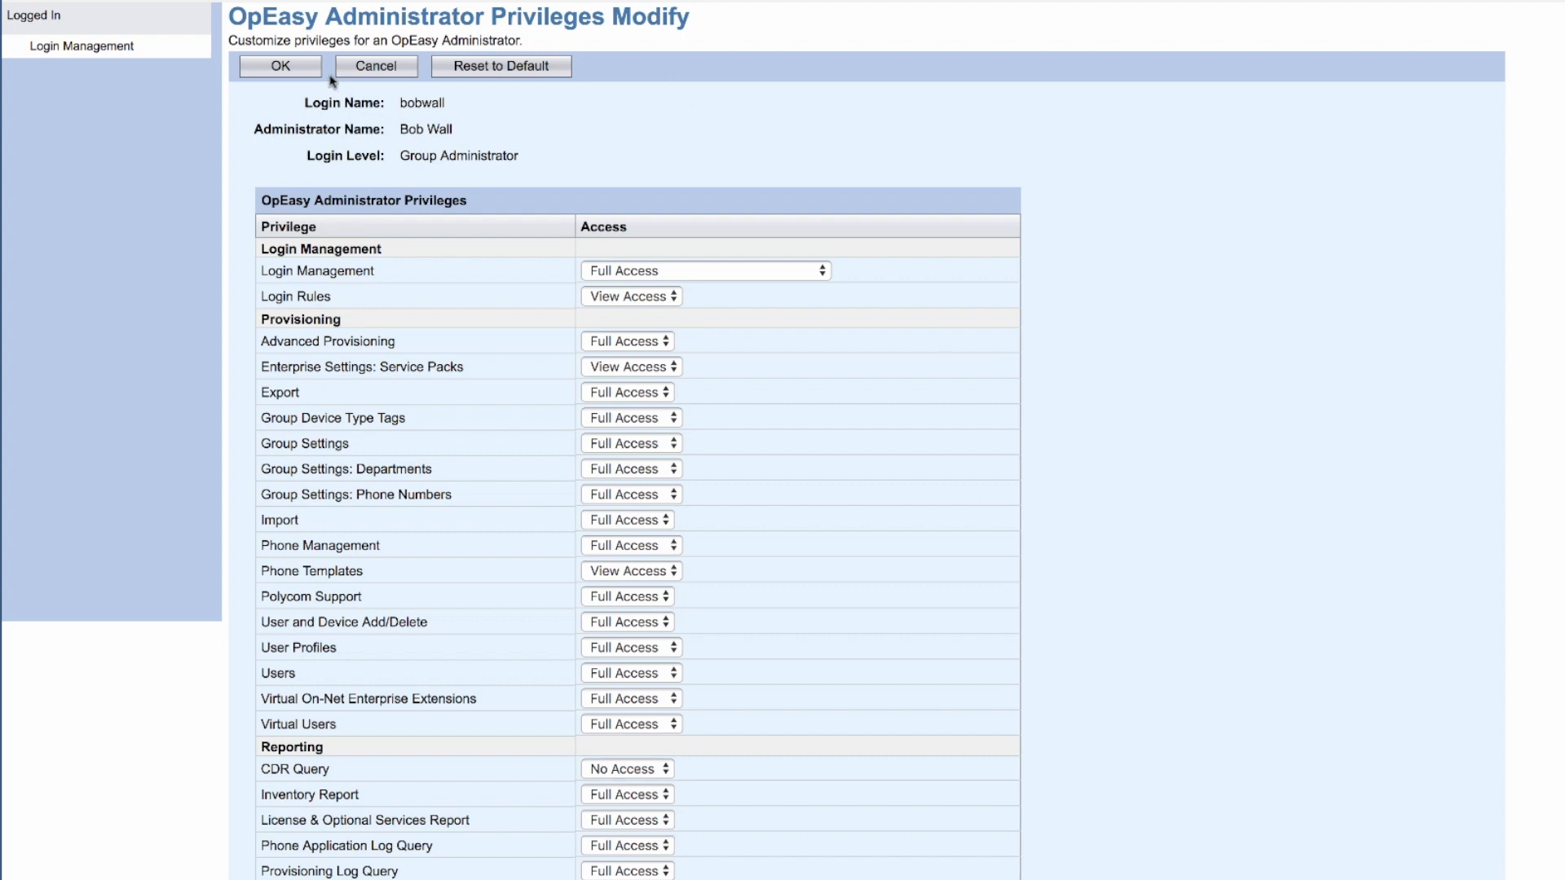
Step: Confirm the privileges with OK, then OK the Administrator Modify page
left_click(283, 69)
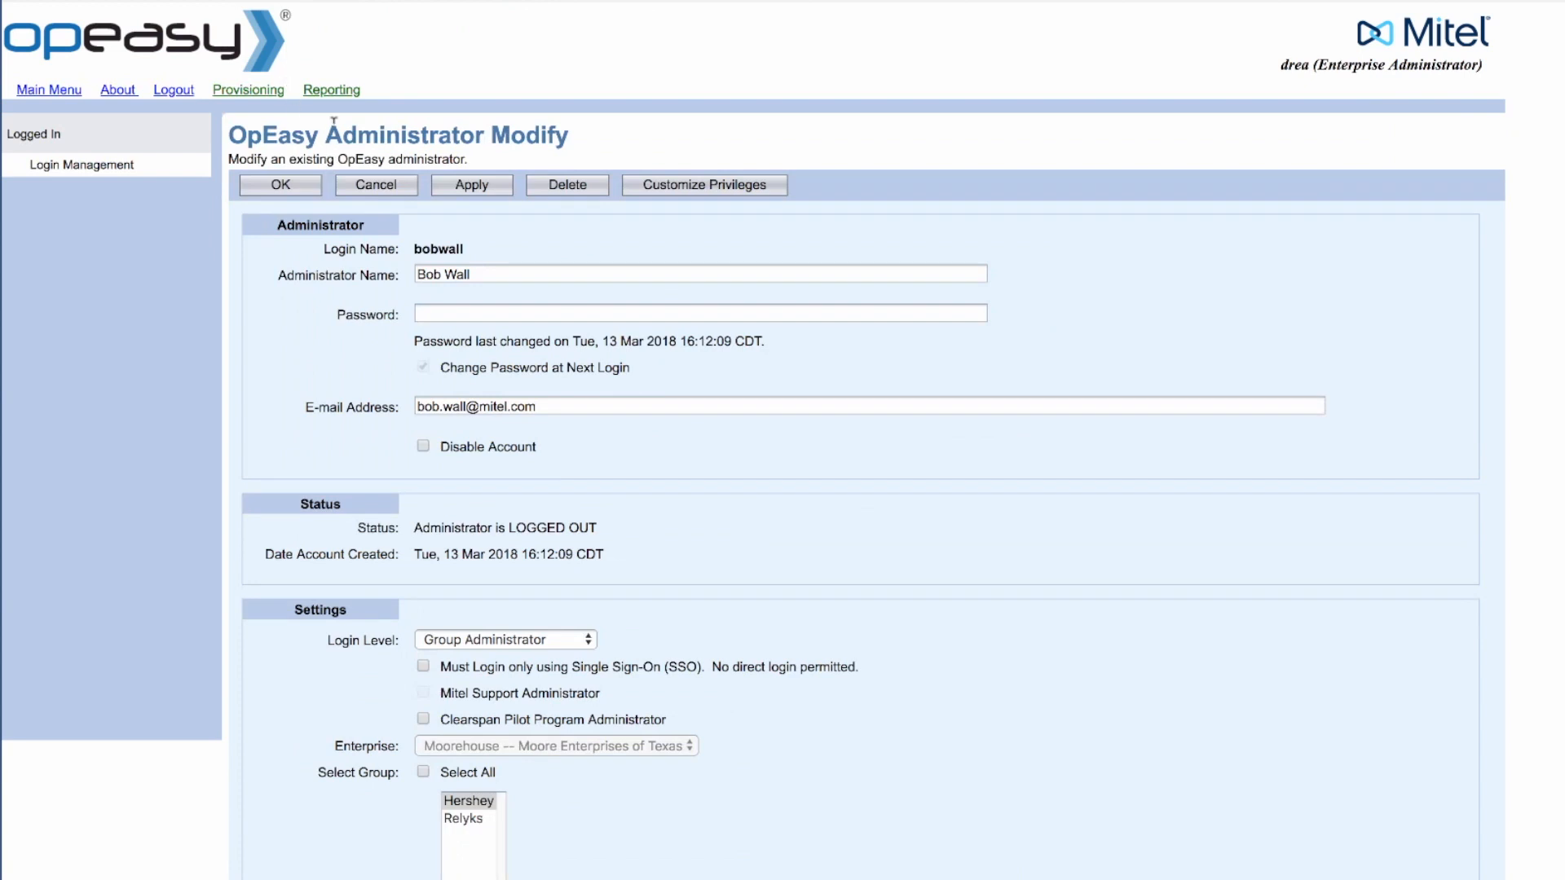
left_click(273, 191)
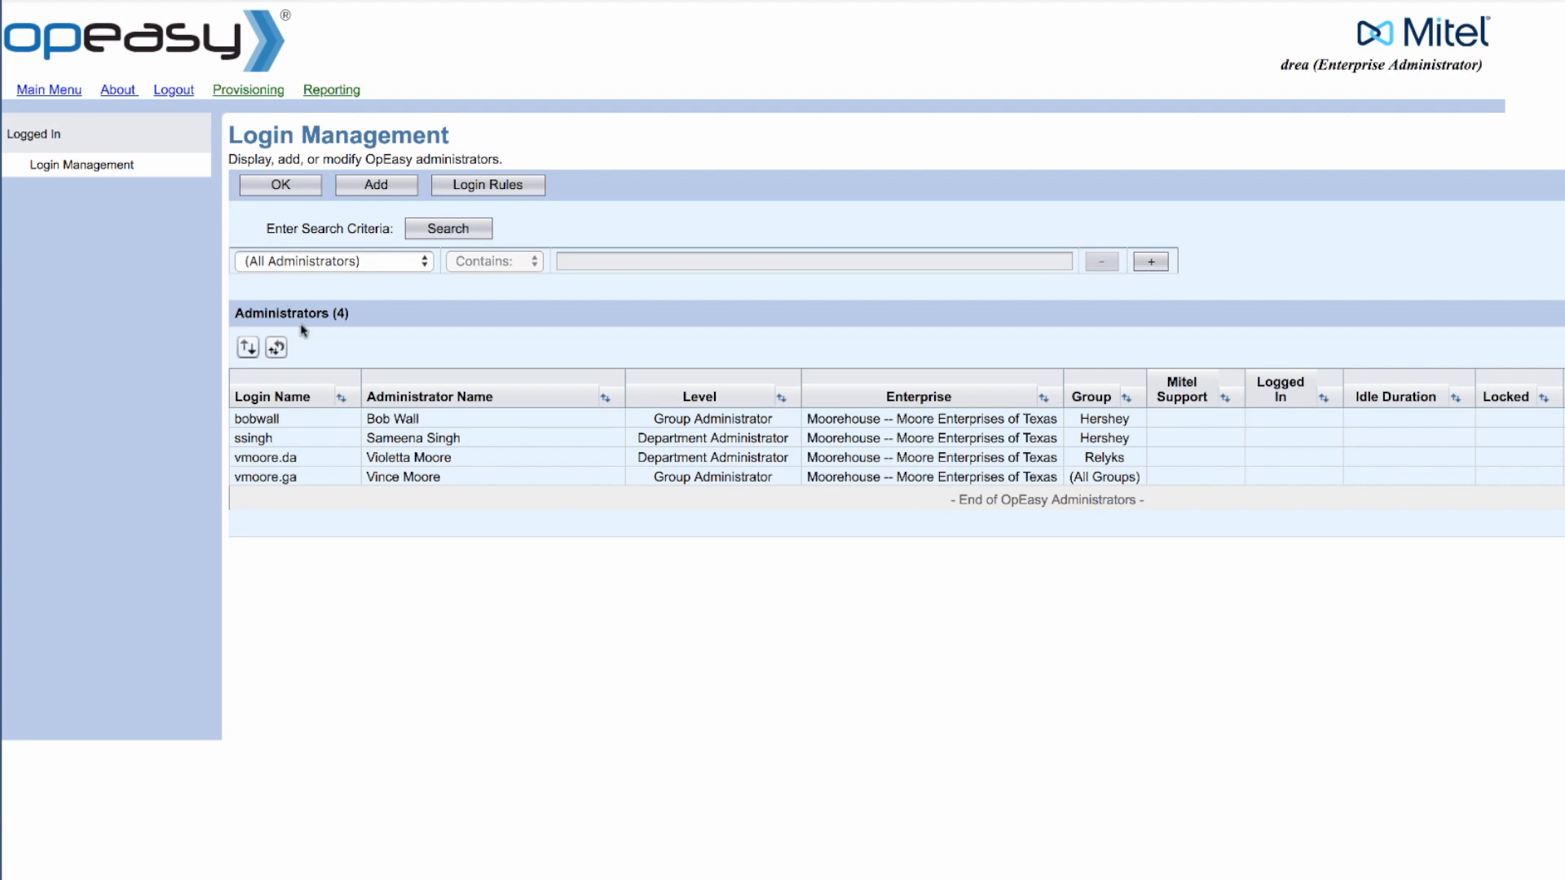